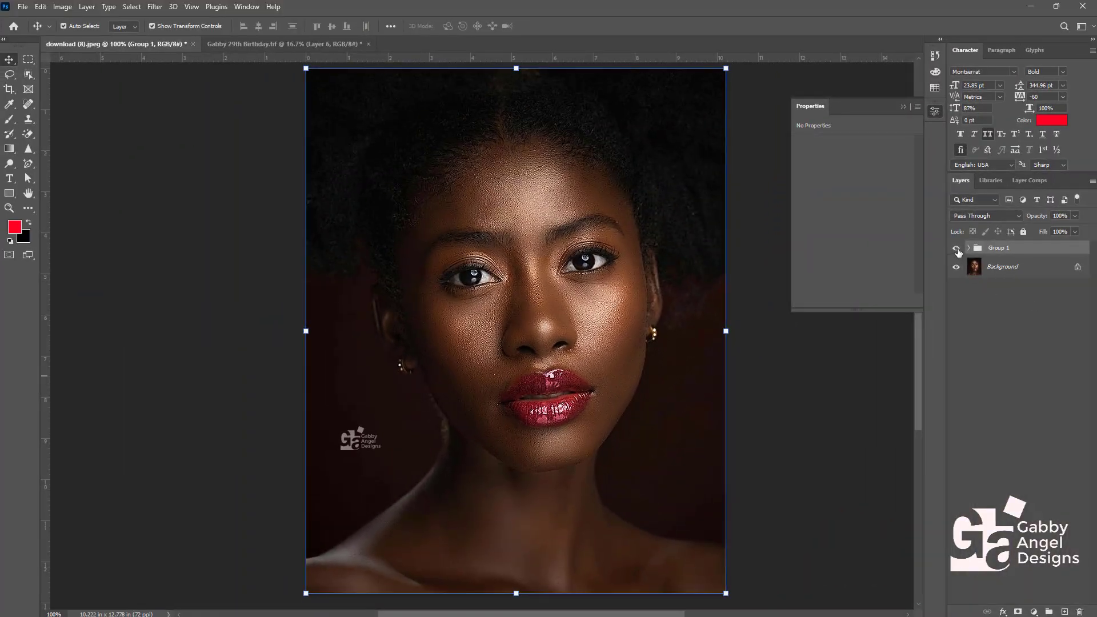
- Delete the Group 1 layer group and duplicate the Background layer
click(957, 250)
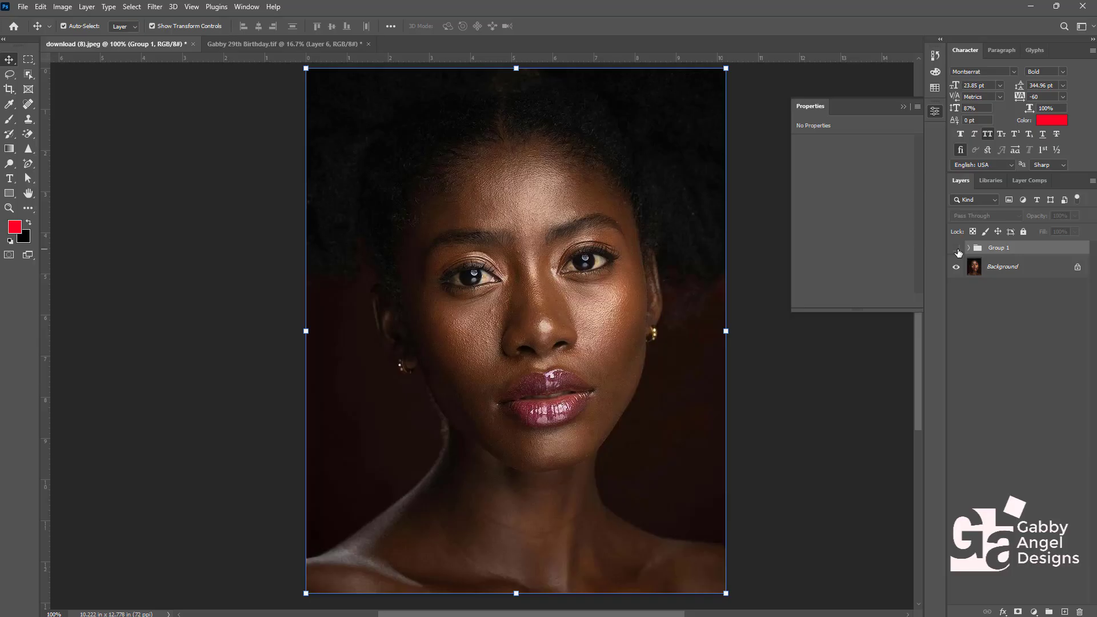
key(Delete)
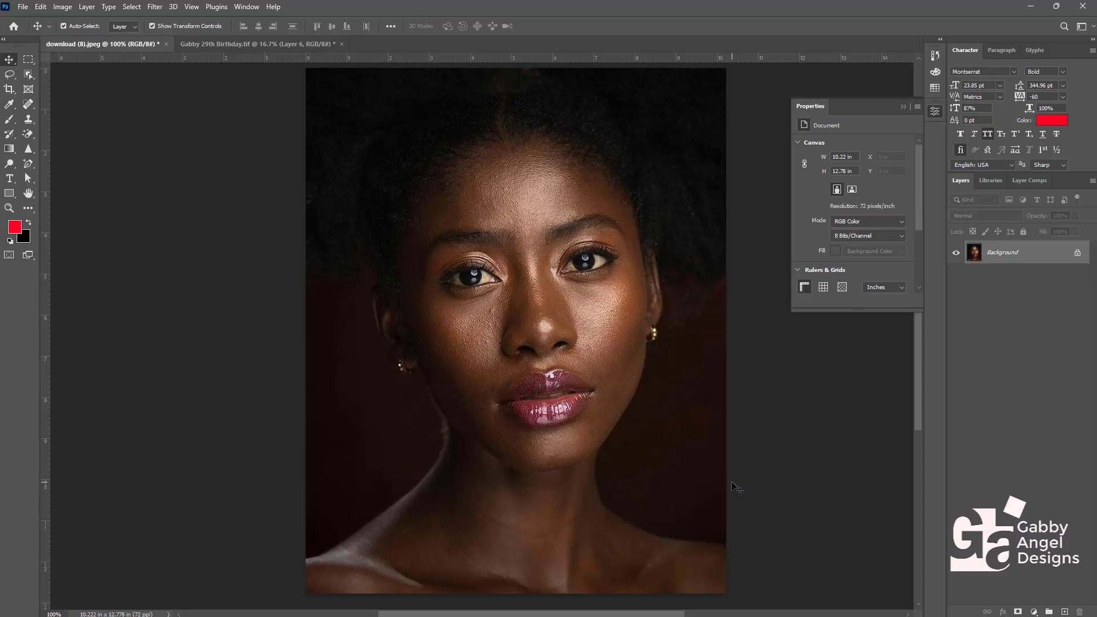
key(ctrl)
key(ctrl+j)
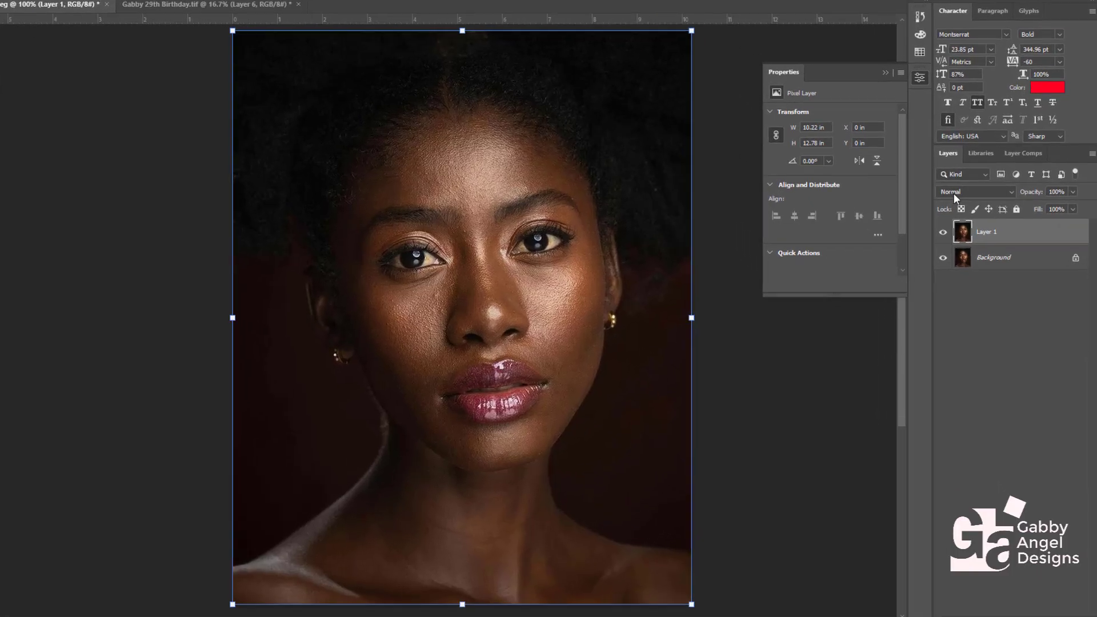
- Set the duplicated portrait layer's blend mode to Vivid Light and invert its colours
click(967, 216)
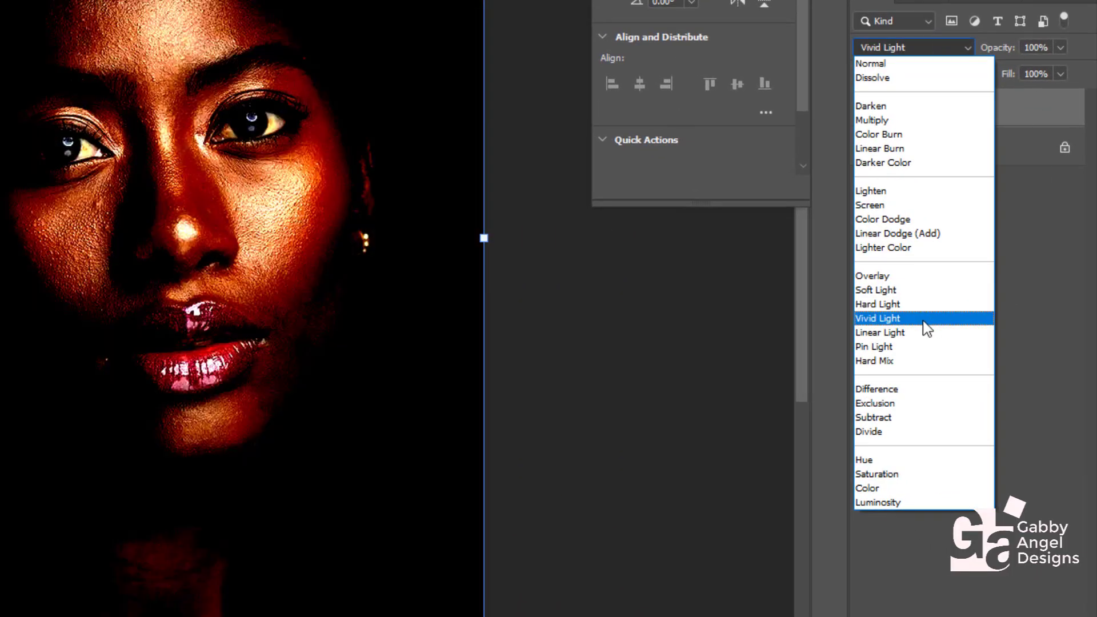
click(926, 320)
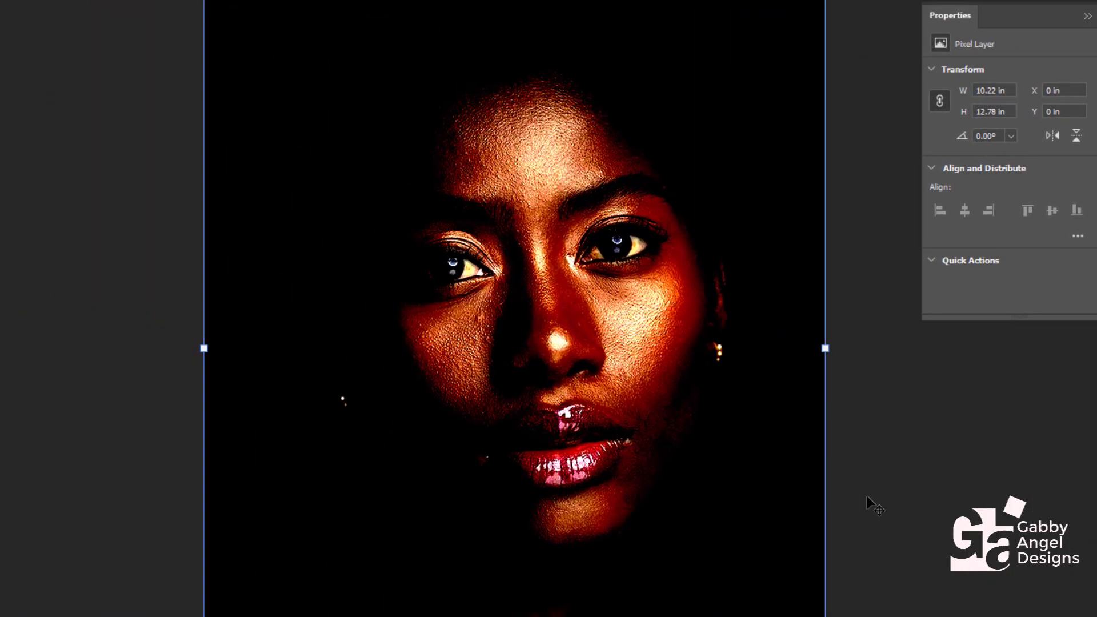
key(ctrl+i)
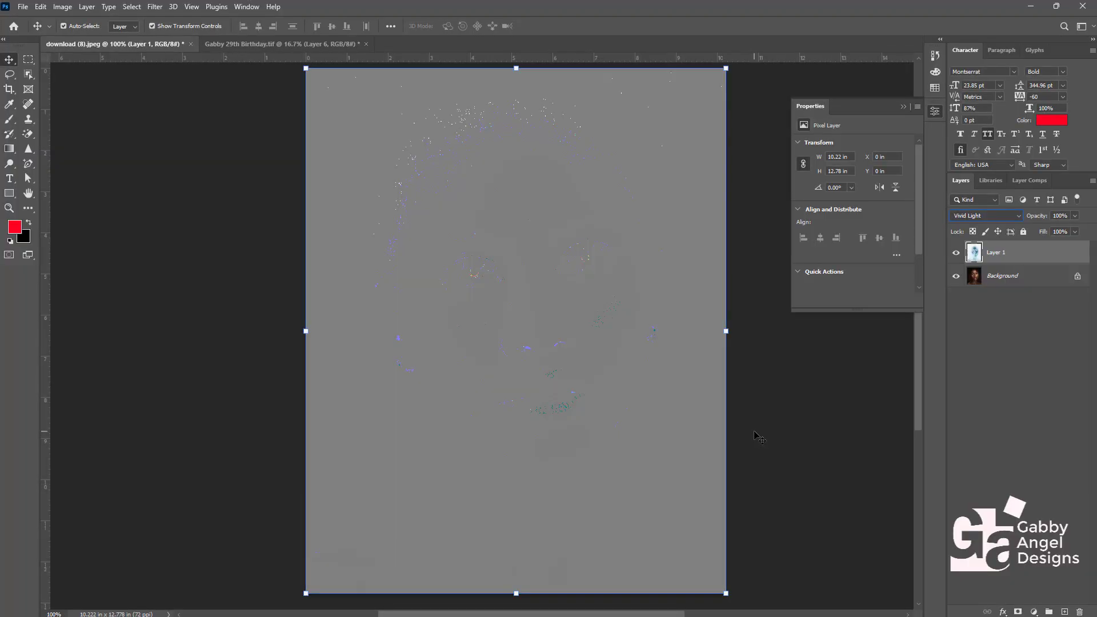
- Apply a High Pass filter with a 4-pixel radius to the inverted layer
click(155, 6)
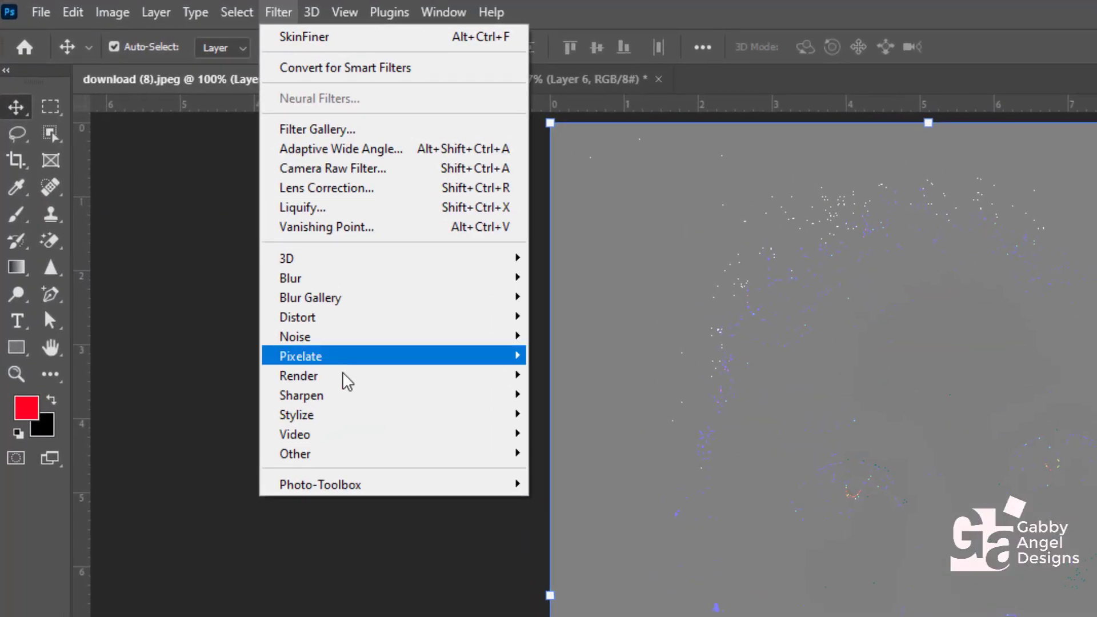
mouse_move(362, 456)
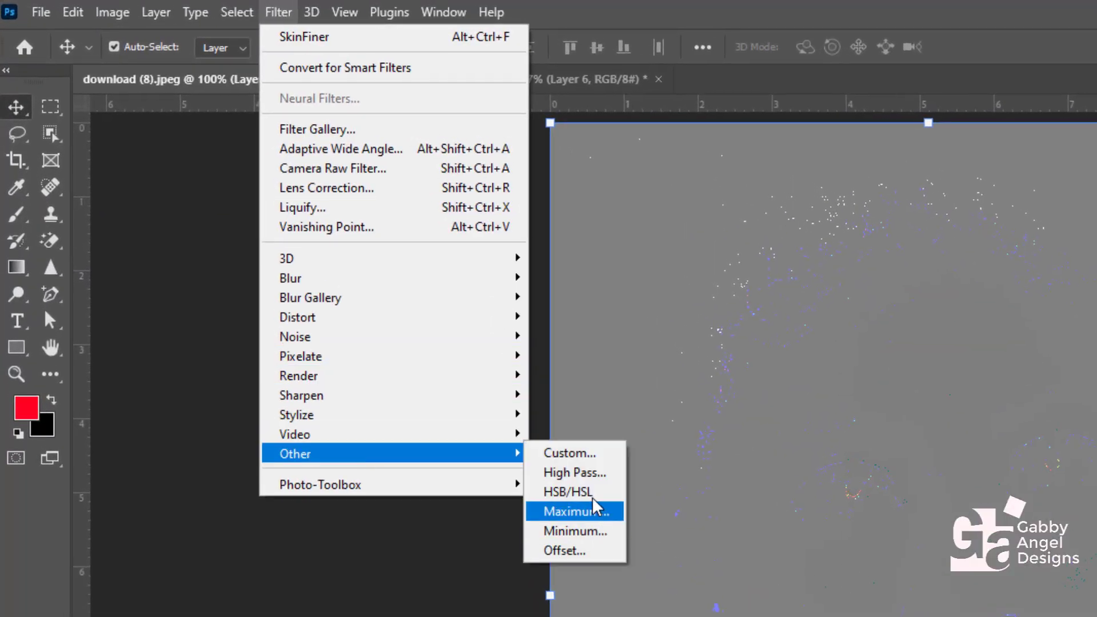
click(593, 479)
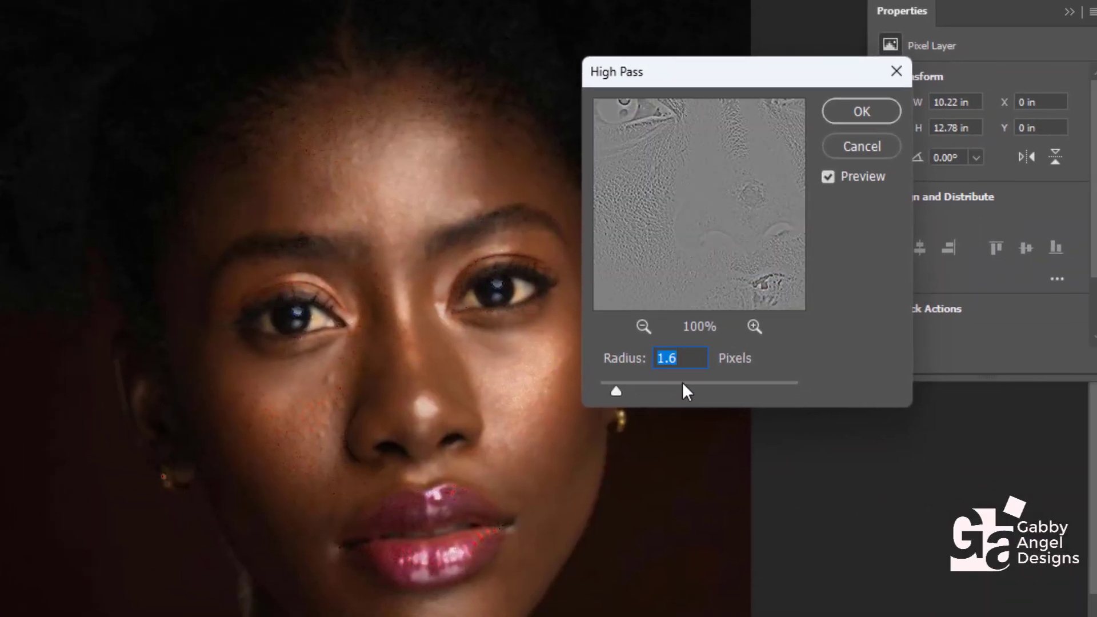
drag(659, 384, 649, 388)
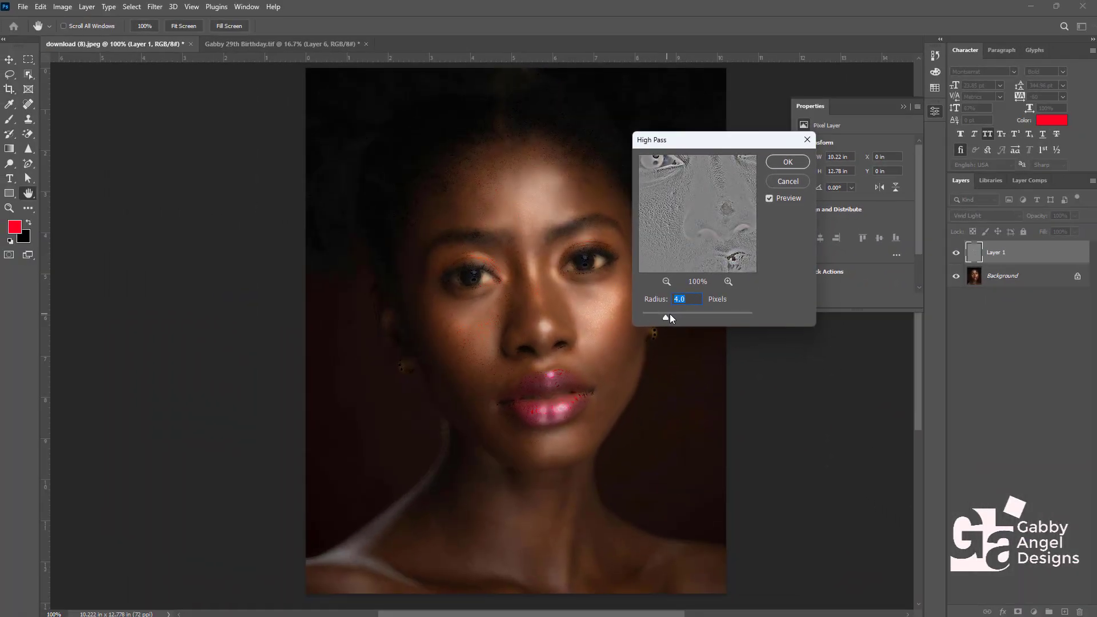
drag(672, 314, 665, 317)
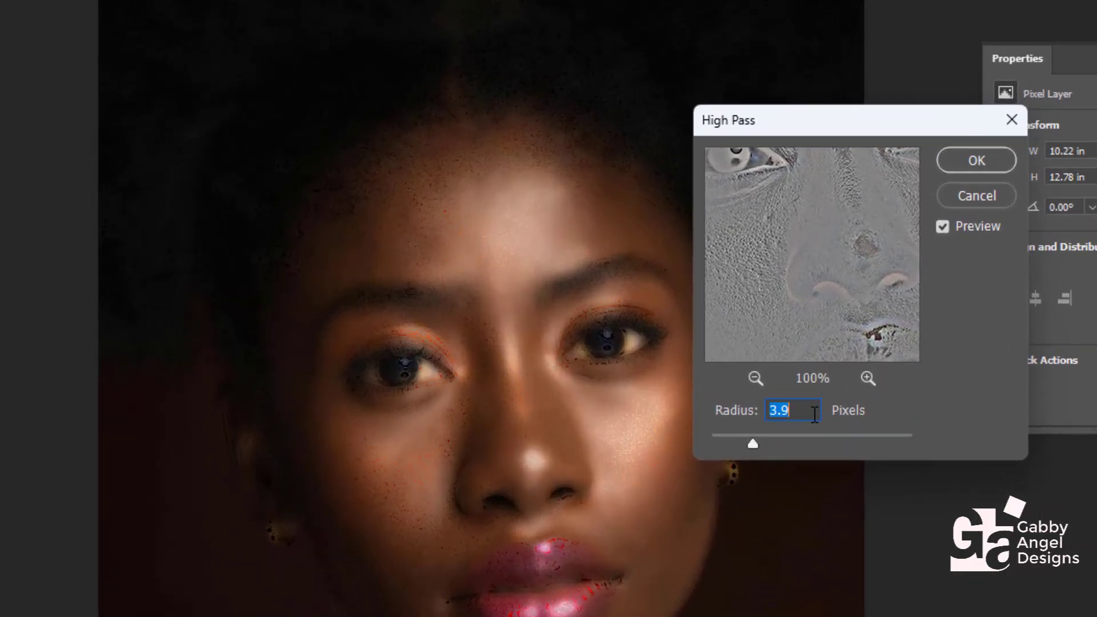
text(4)
click(975, 161)
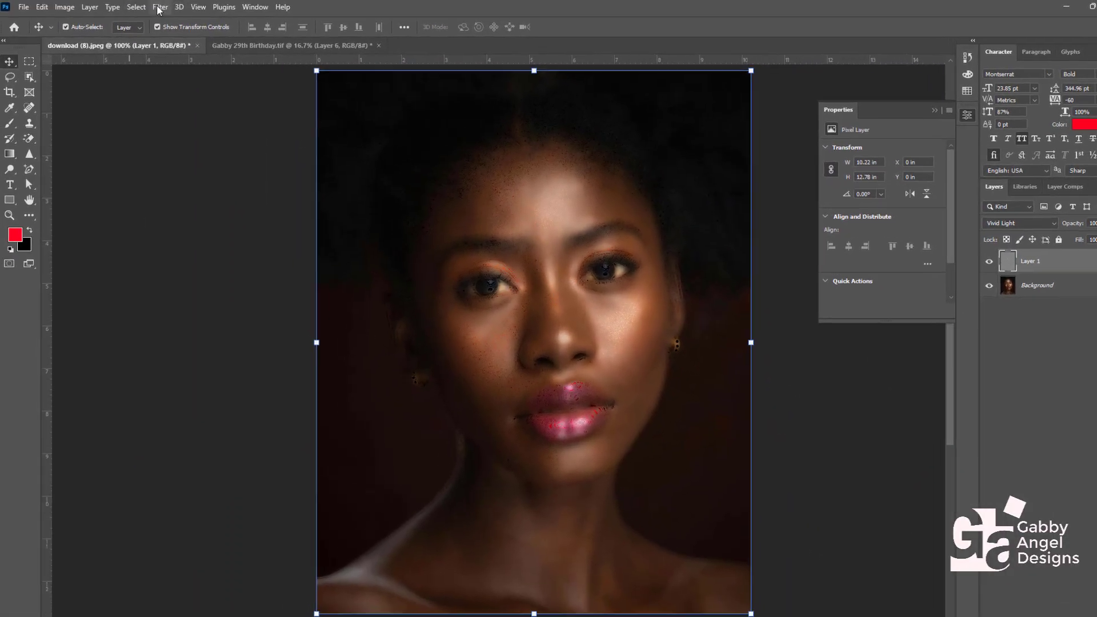
- Apply a Gaussian Blur with a 1-pixel radius to the high-pass layer
click(159, 8)
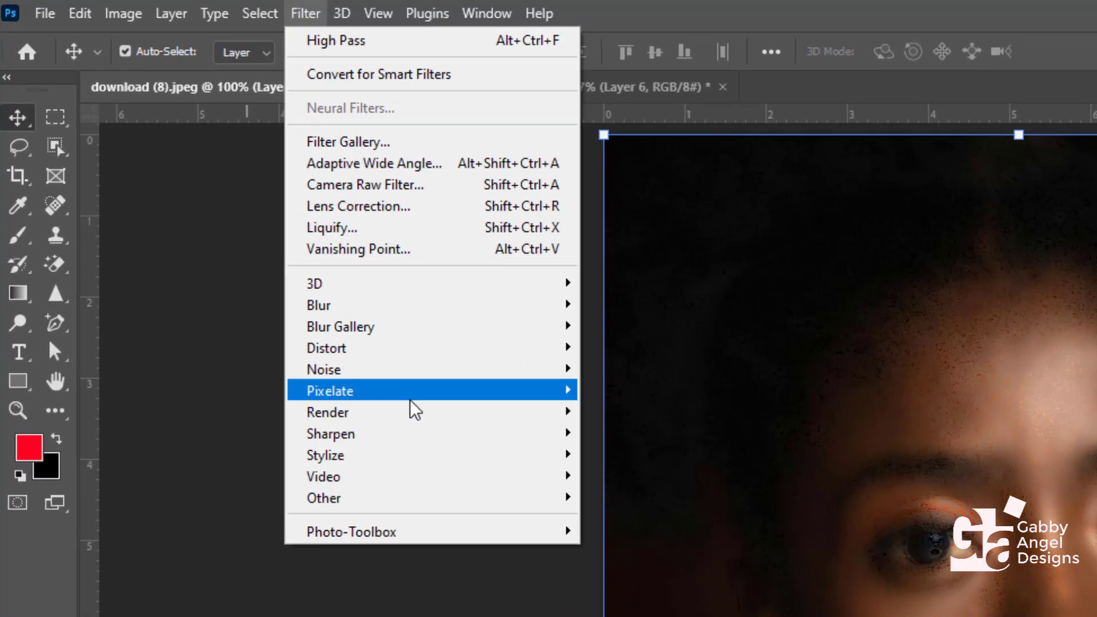
mouse_move(198, 161)
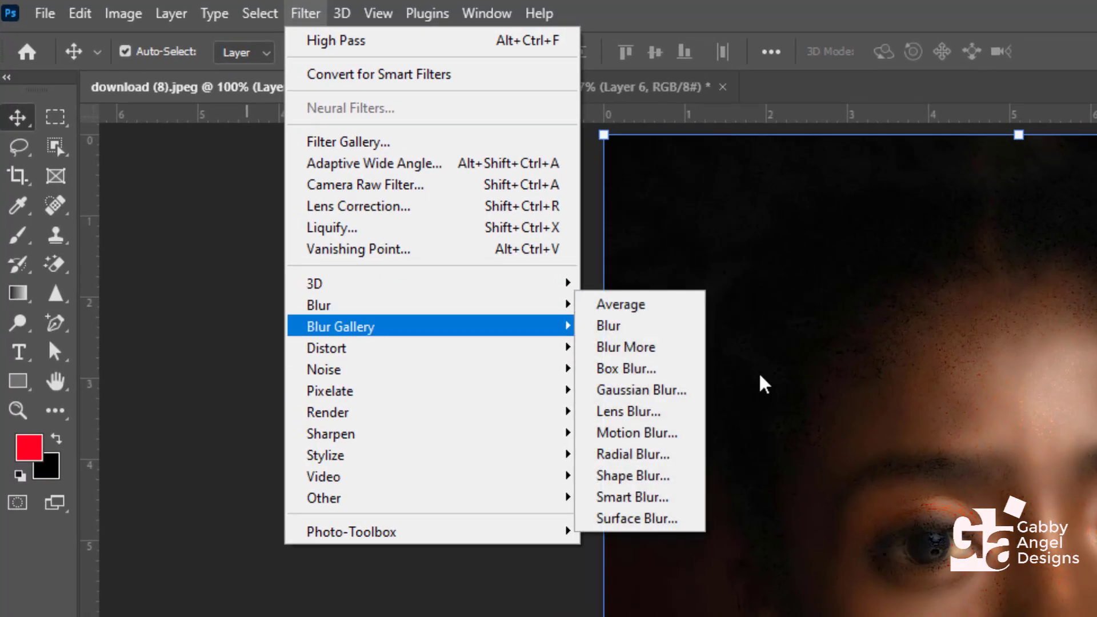
click(659, 392)
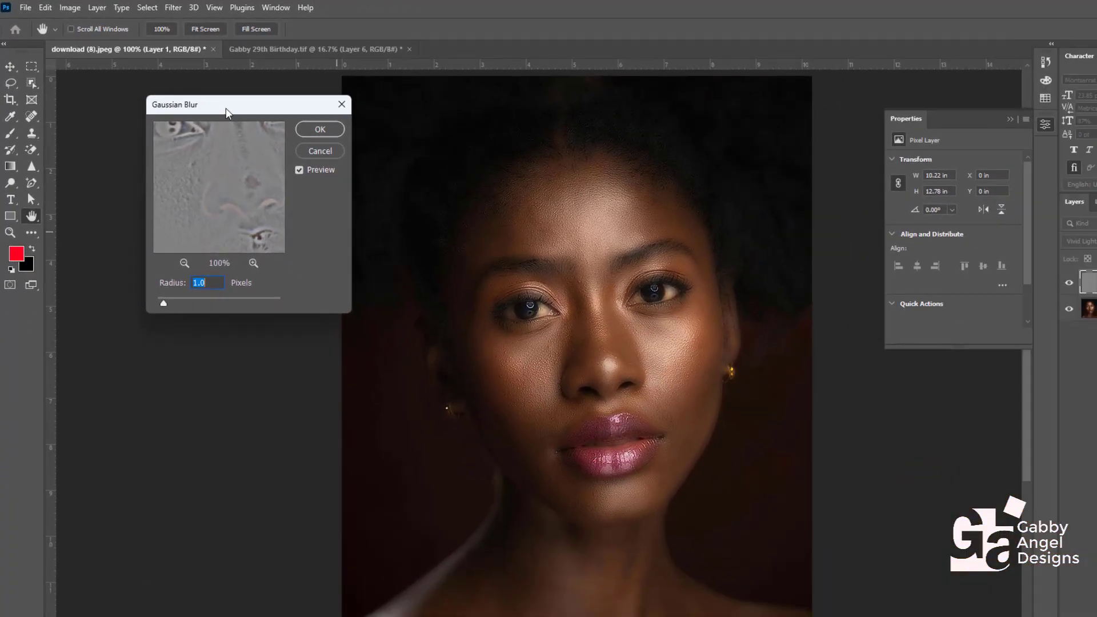
drag(263, 127, 1054, 207)
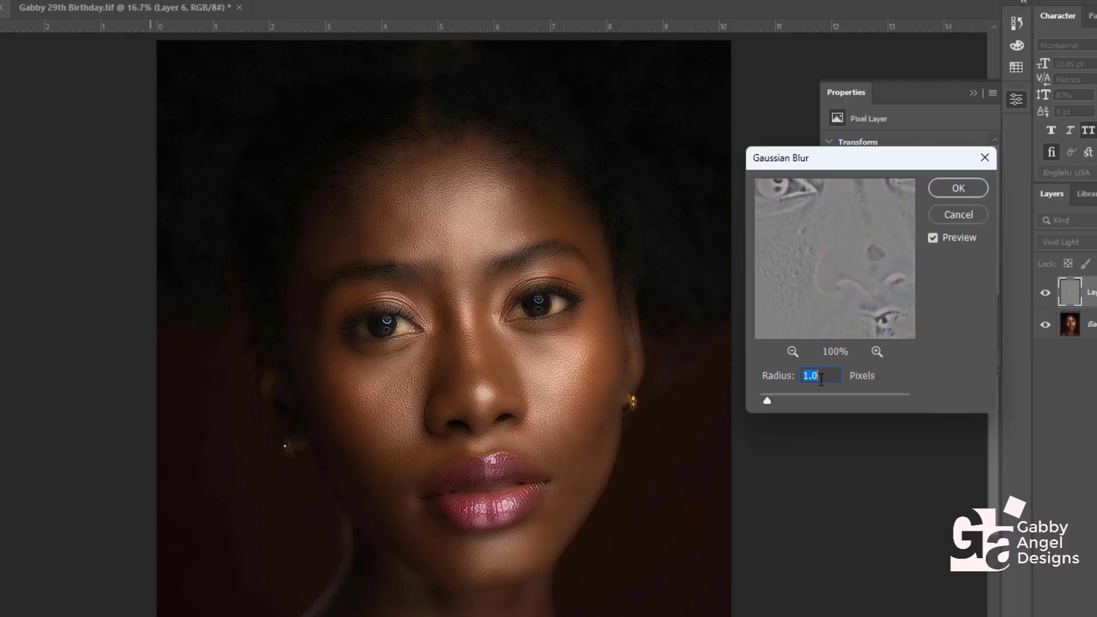
text(3)
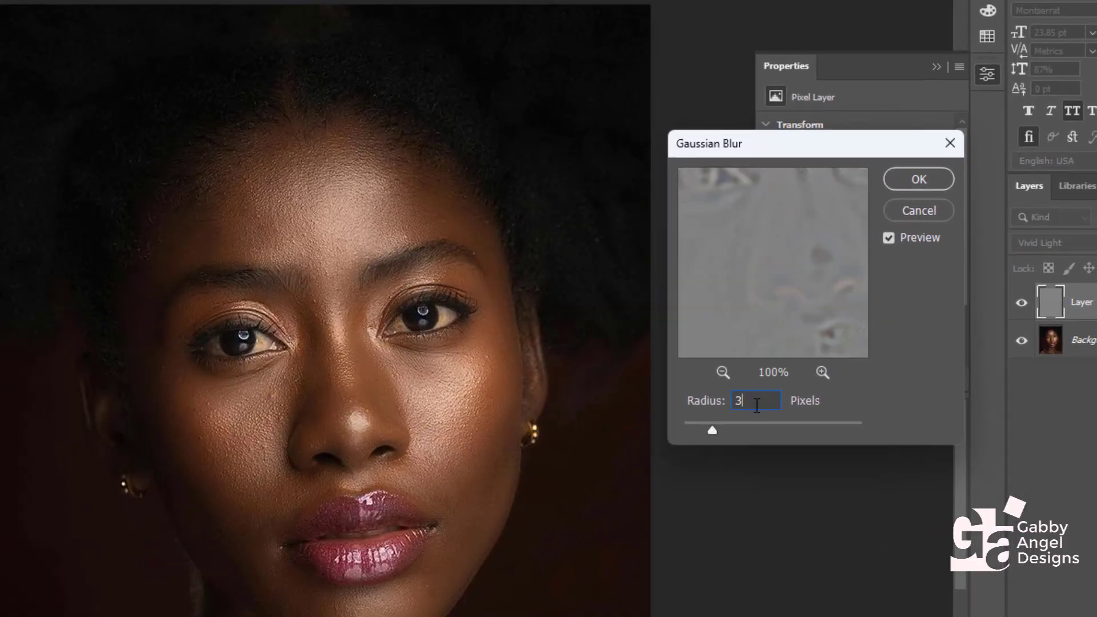
drag(756, 405, 723, 410)
text(1)
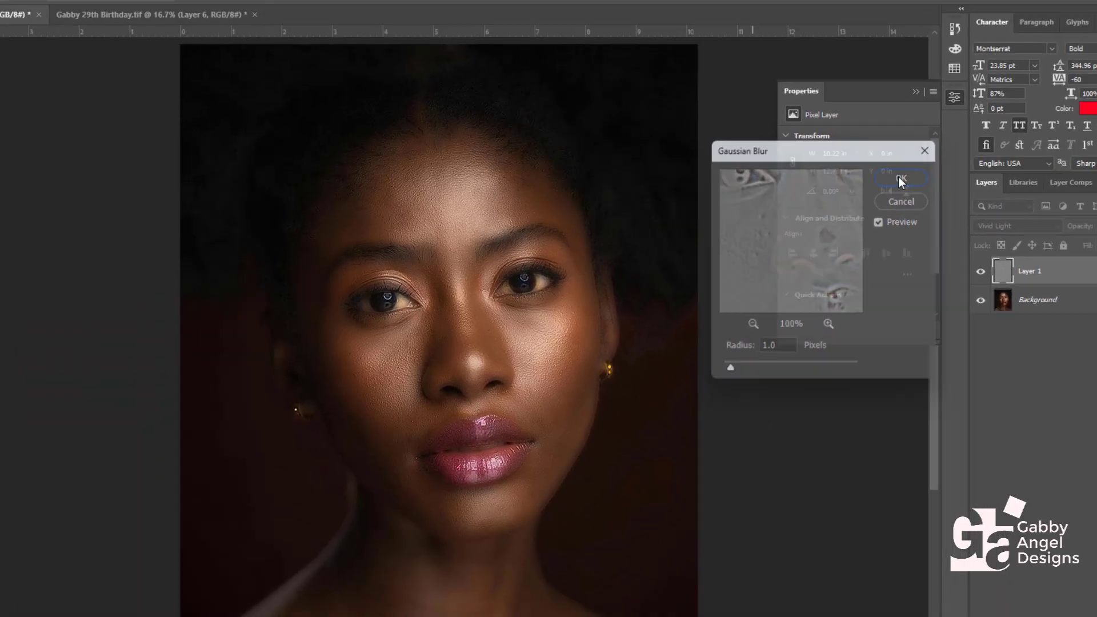
click(914, 176)
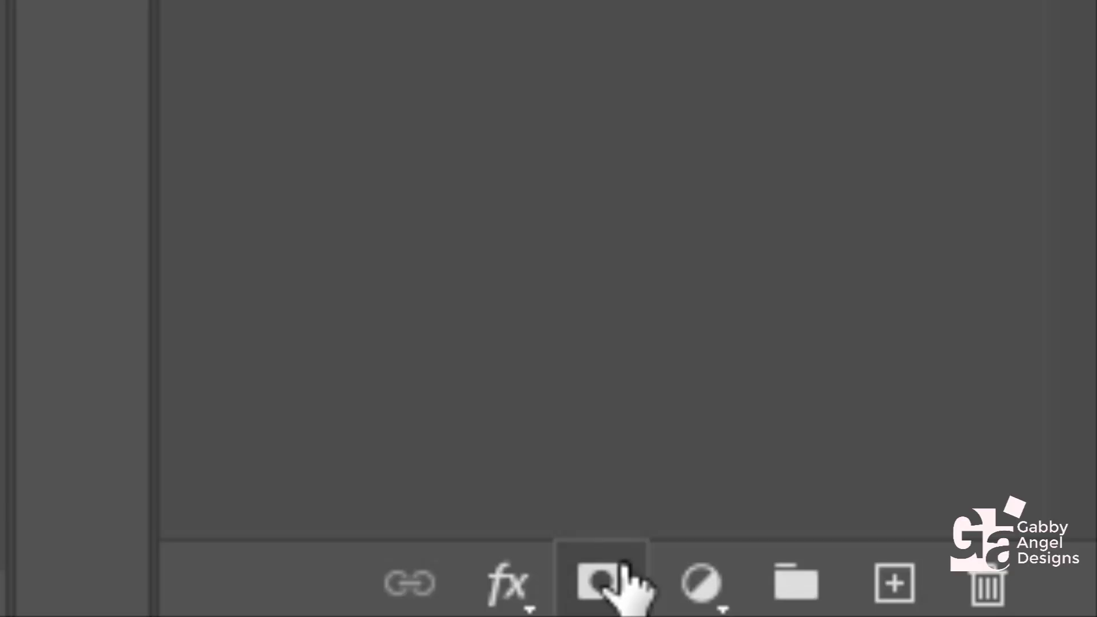
- Add a black layer mask to Layer 1 and paint white on it over the forehead with a 40-pixel brush
alt+click(623, 572)
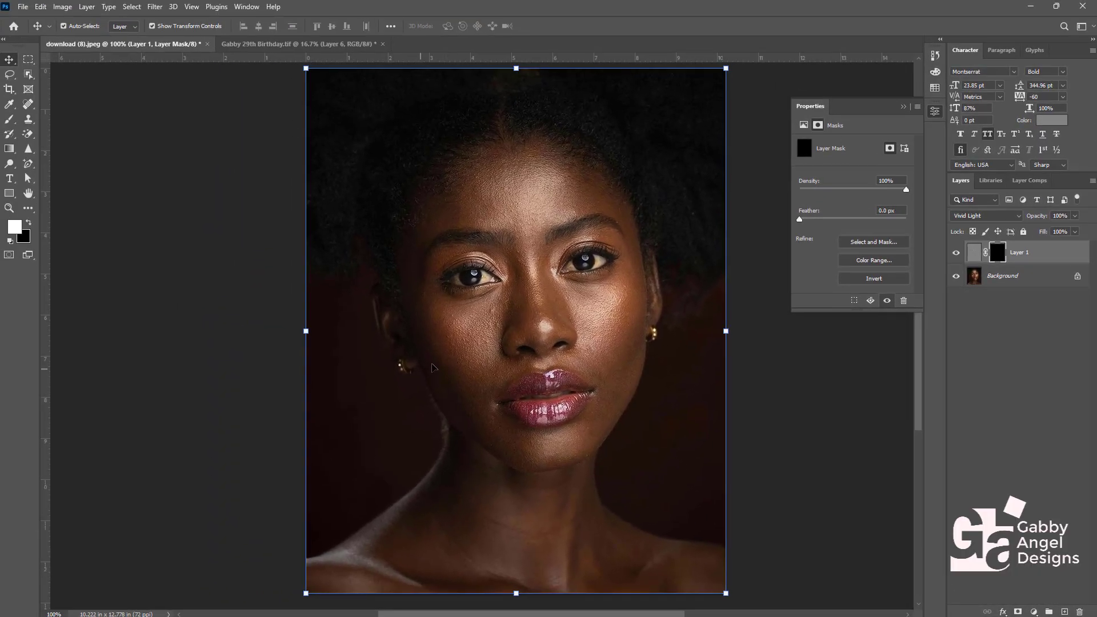
key(b)
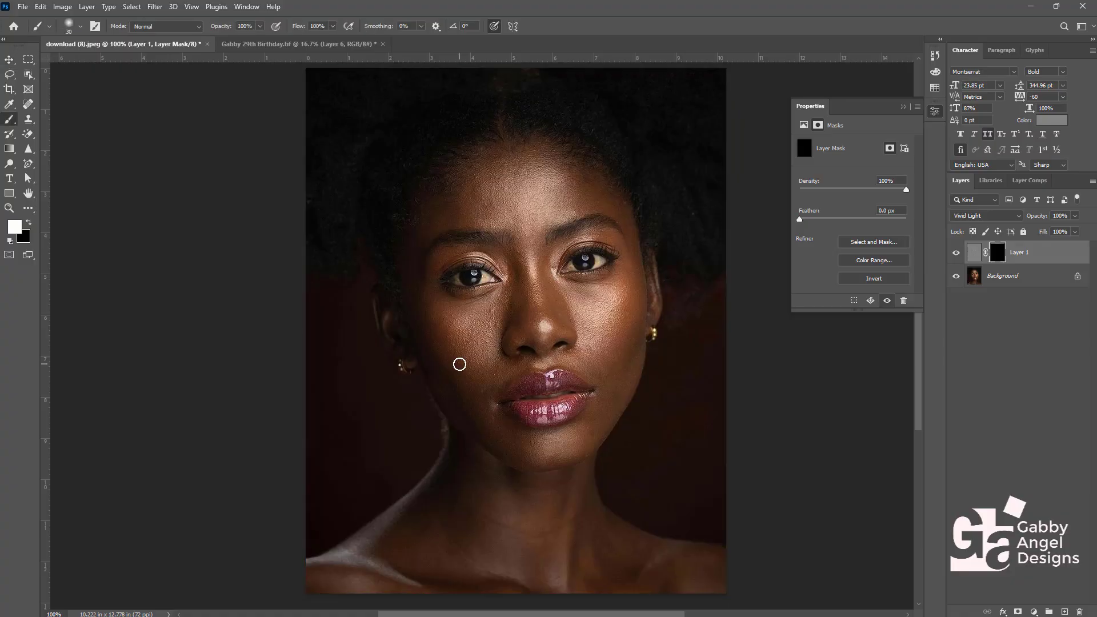
key(ctrl+plus)
drag(559, 187, 505, 308)
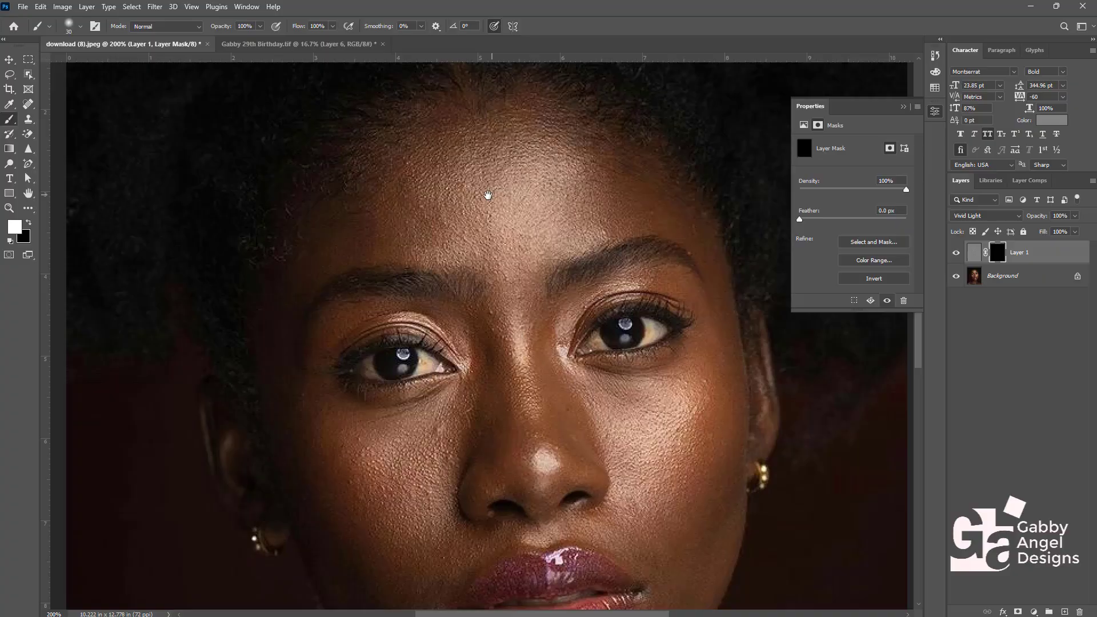
drag(490, 196, 480, 214)
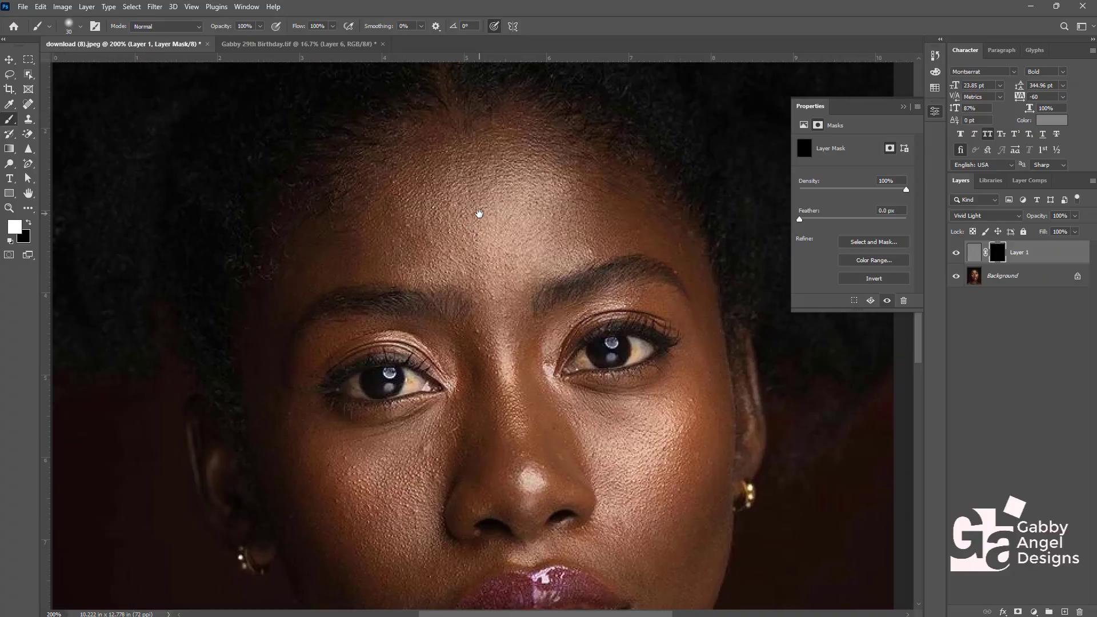
key(bracketright)
mouse_move(385, 222)
mouse_down()
mouse_move(410, 244)
mouse_move(554, 192)
mouse_move(592, 221)
mouse_up()
key(ctrl+minus)
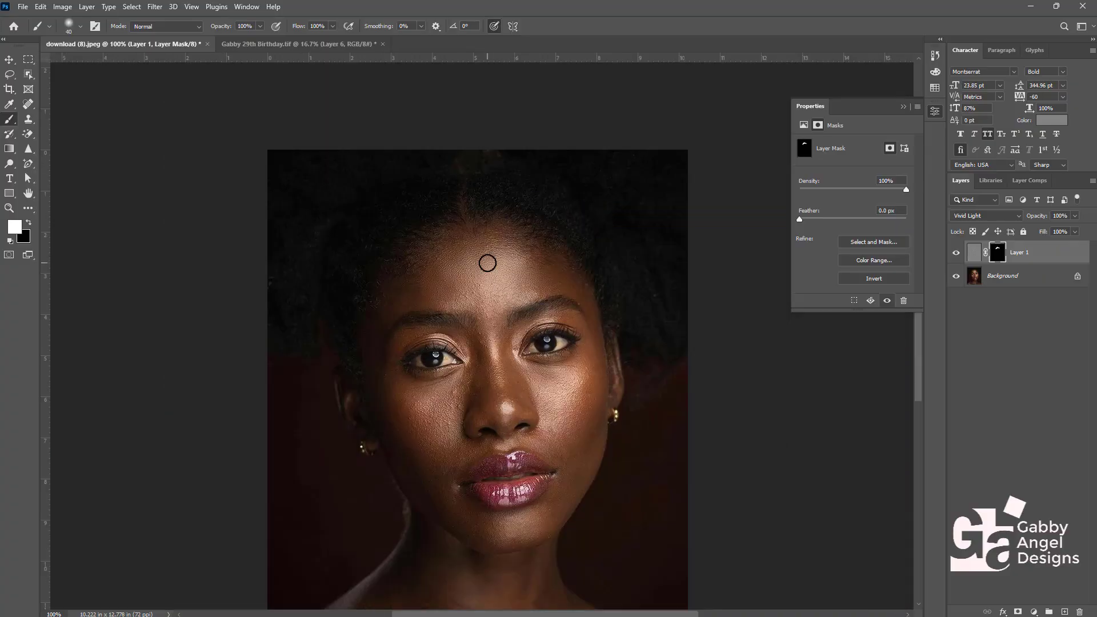
drag(487, 263, 482, 398)
key(ctrl+plus)
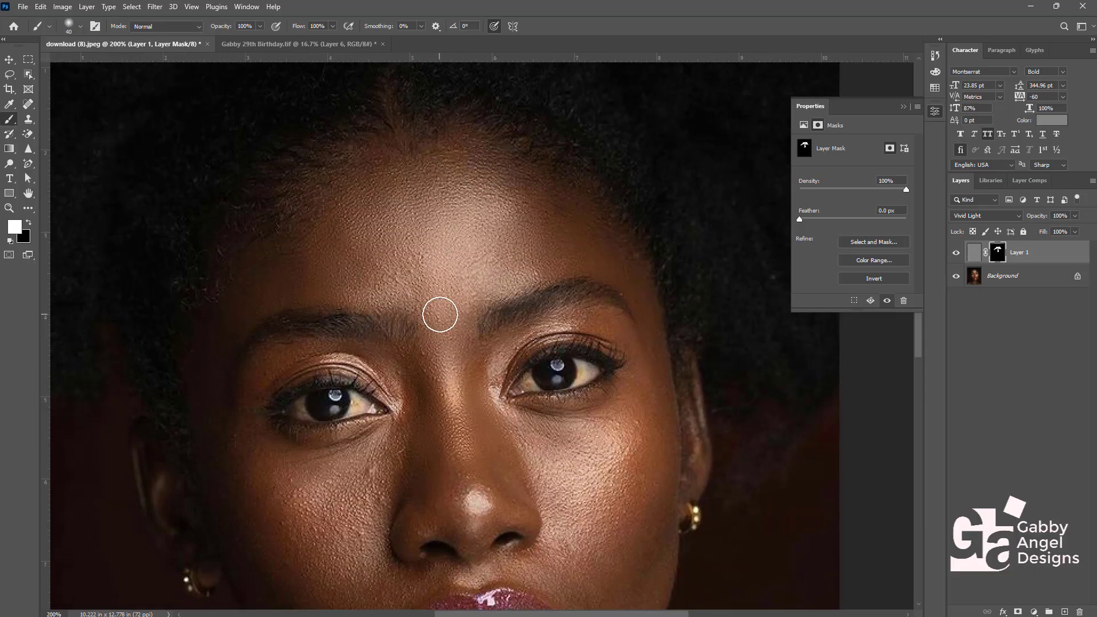
- Paint white on Layer 1's mask over the brighter cheek and the nose, reducing the brush to 25 pixels
scroll(548, 314, down, 3)
scroll(577, 320, down, 2)
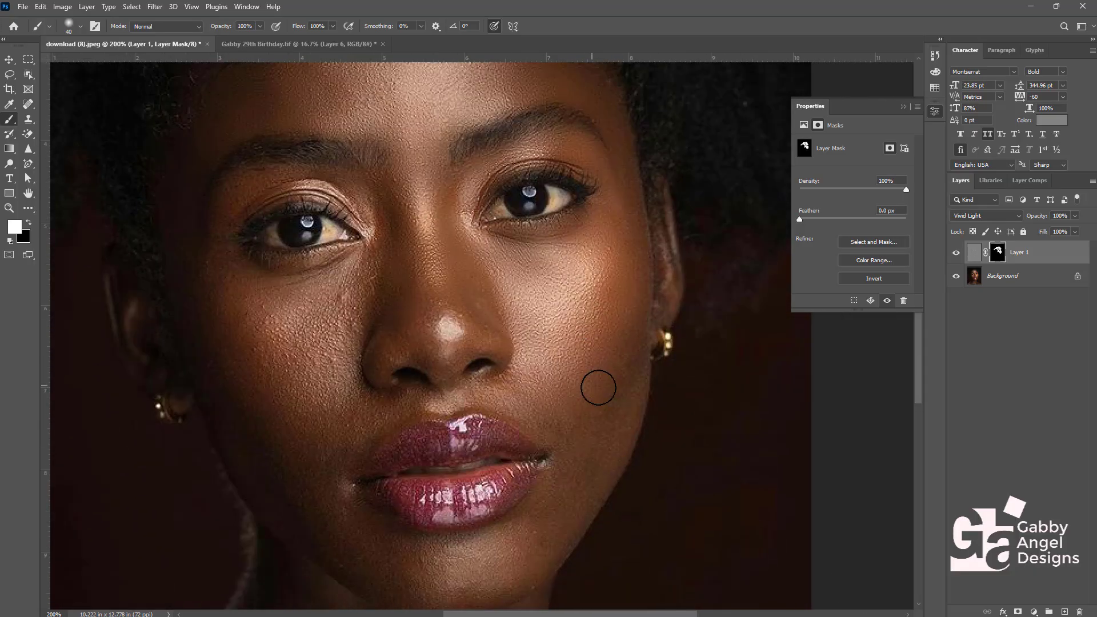
scroll(613, 404, up, 2)
key(bracketleft)
key(bracketleft)
key(bracketleft)
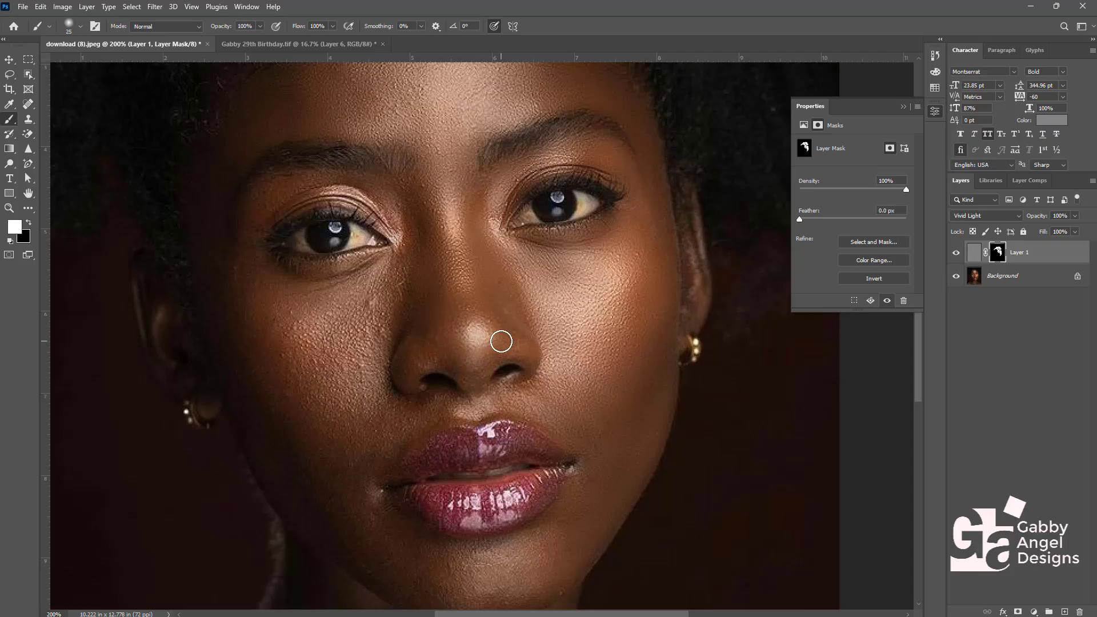
- Paint white on Layer 1's mask over the shadowed cheek with a 40-pixel brush
key(bracketright)
key(bracketright)
key(bracketright)
scroll(350, 354, down, 2)
scroll(350, 355, left, 2)
key(bracketleft)
key(bracketleft)
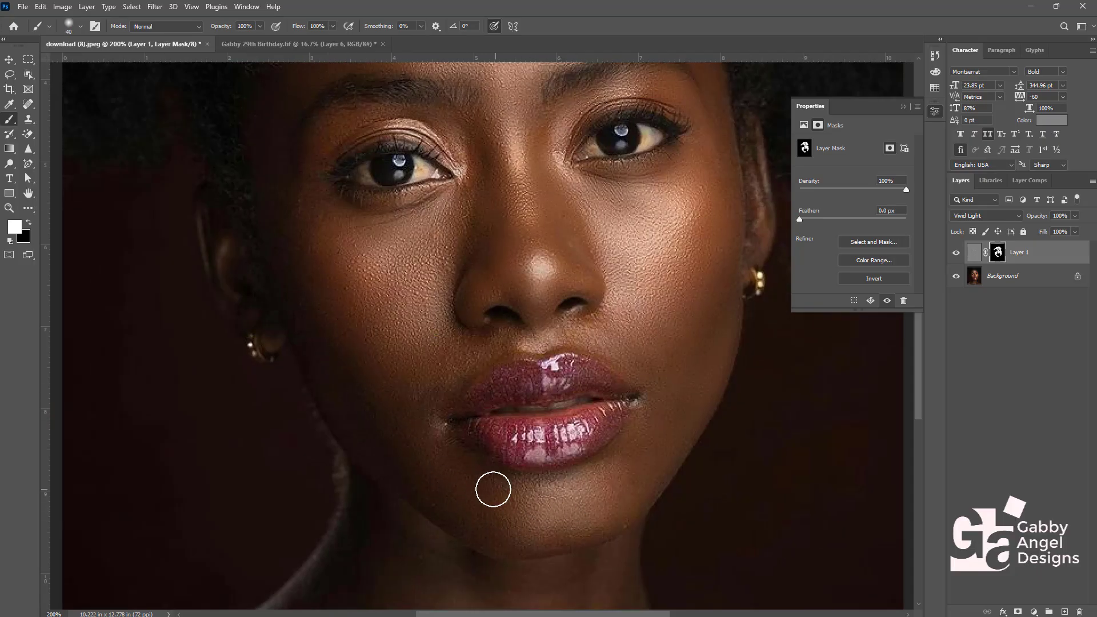
- Paint white on Layer 1's mask over the chin, around the mouth and at the shadowed temple, using a 25-pixel brush for details
scroll(445, 251, up, 2)
scroll(445, 252, left, 2)
key(bracketleft)
key(bracketleft)
scroll(343, 366, up, 2)
scroll(342, 366, right, 1)
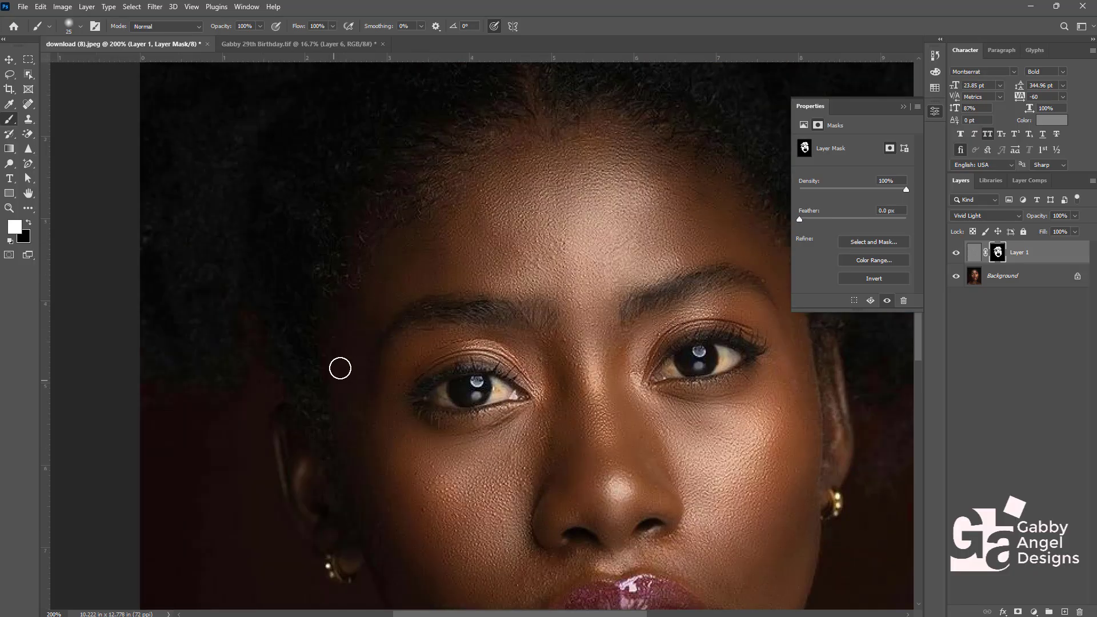
scroll(391, 337, right, 2)
scroll(342, 262, down, 4)
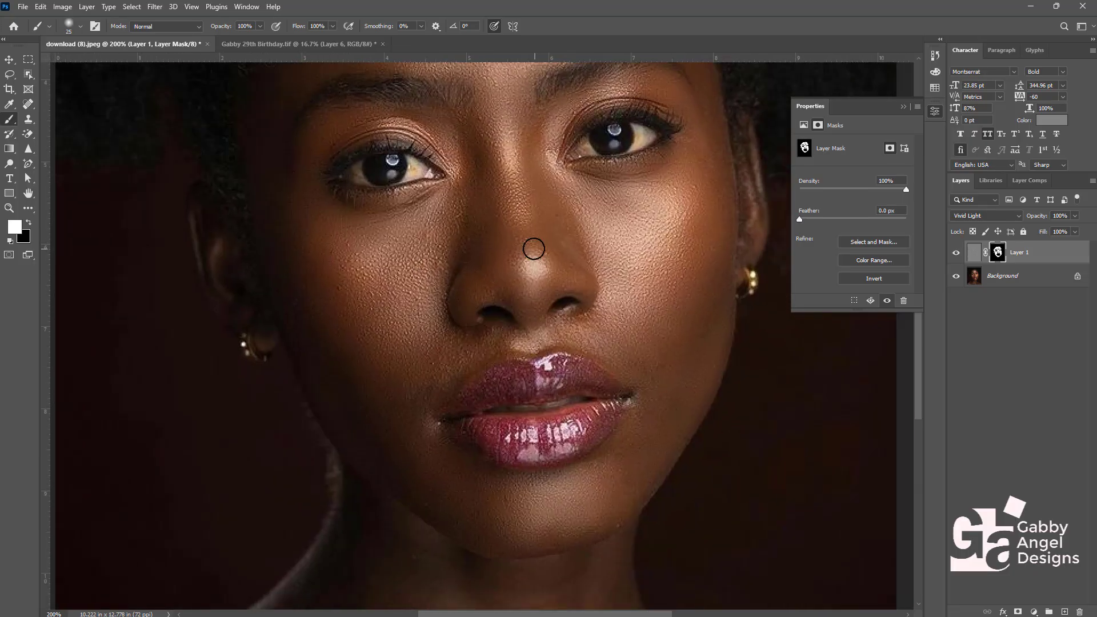
- Paint white on Layer 1's mask over the neck and shoulders with a 45-pixel brush
scroll(588, 257, down, 8)
scroll(588, 257, left, 3)
key(bracketright)
key(bracketright)
key(bracketright)
key(bracketright)
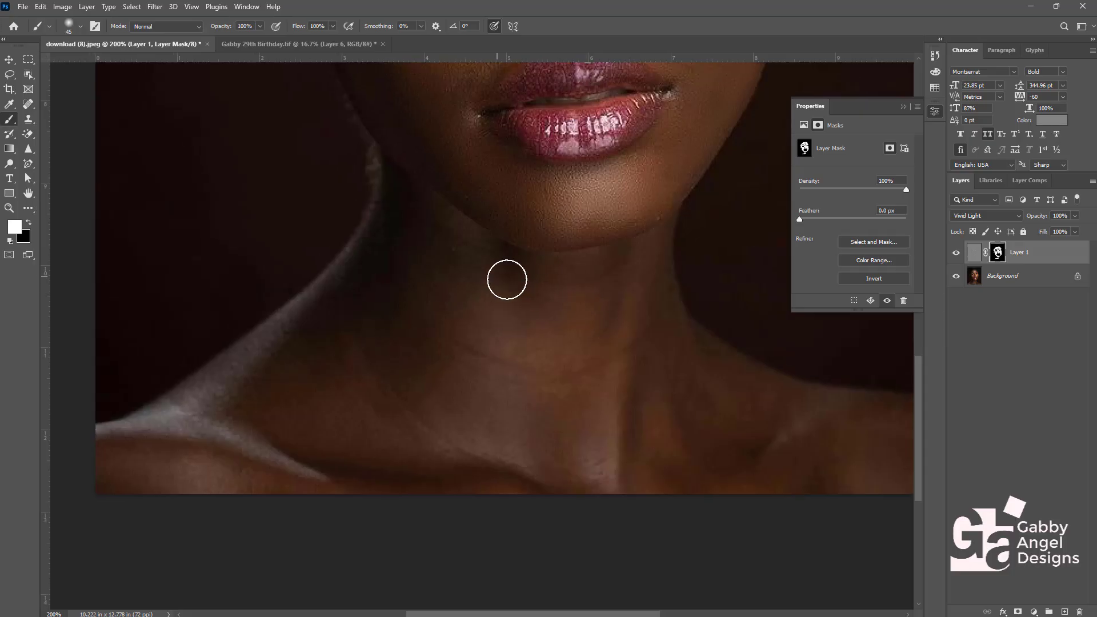
mouse_move(570, 409)
mouse_down()
mouse_move(336, 366)
mouse_move(210, 451)
mouse_move(249, 439)
mouse_move(293, 478)
mouse_move(552, 457)
mouse_move(306, 335)
mouse_move(408, 213)
mouse_up()
scroll(571, 306, right, 2)
scroll(607, 433, up, 6)
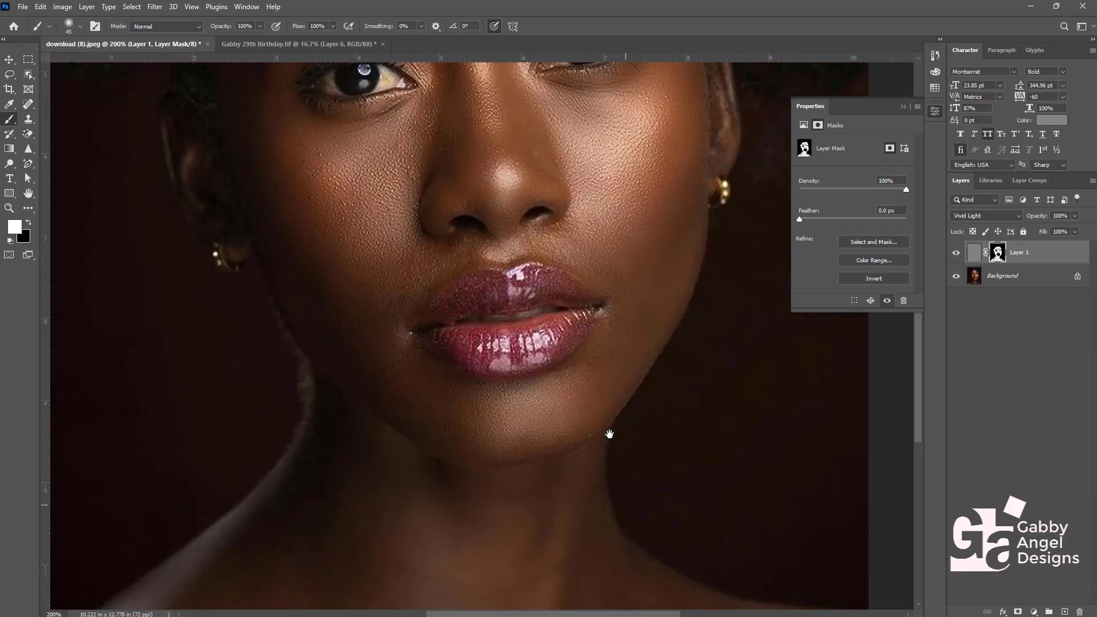
- Compare the face with Layer 1 hidden and shown, and stamp all visible layers into a new layer on top
scroll(491, 491, up, 3)
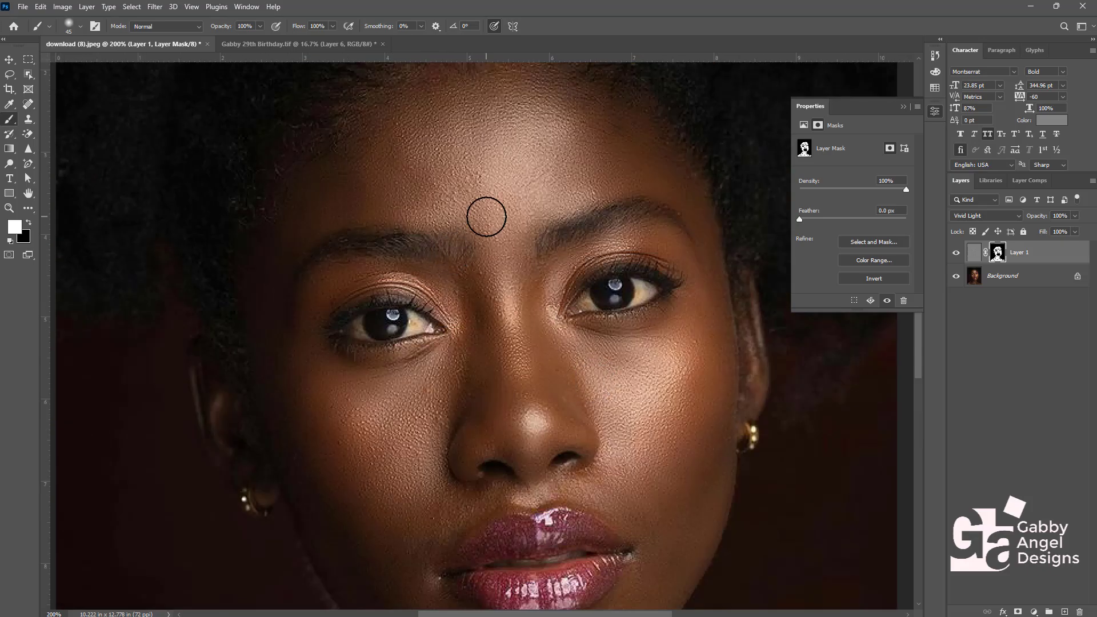
key(bracketleft)
key(bracketleft)
key(bracketleft)
click(955, 254)
click(956, 254)
drag(524, 245, 529, 206)
drag(537, 315, 539, 303)
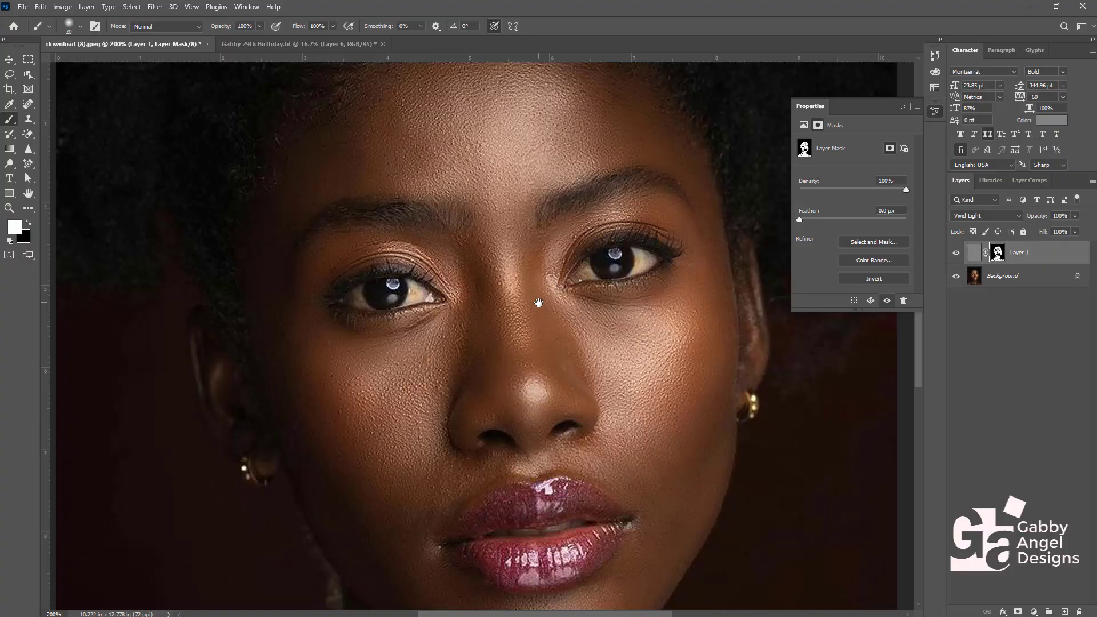
key(ctrl+shift+alt+e)
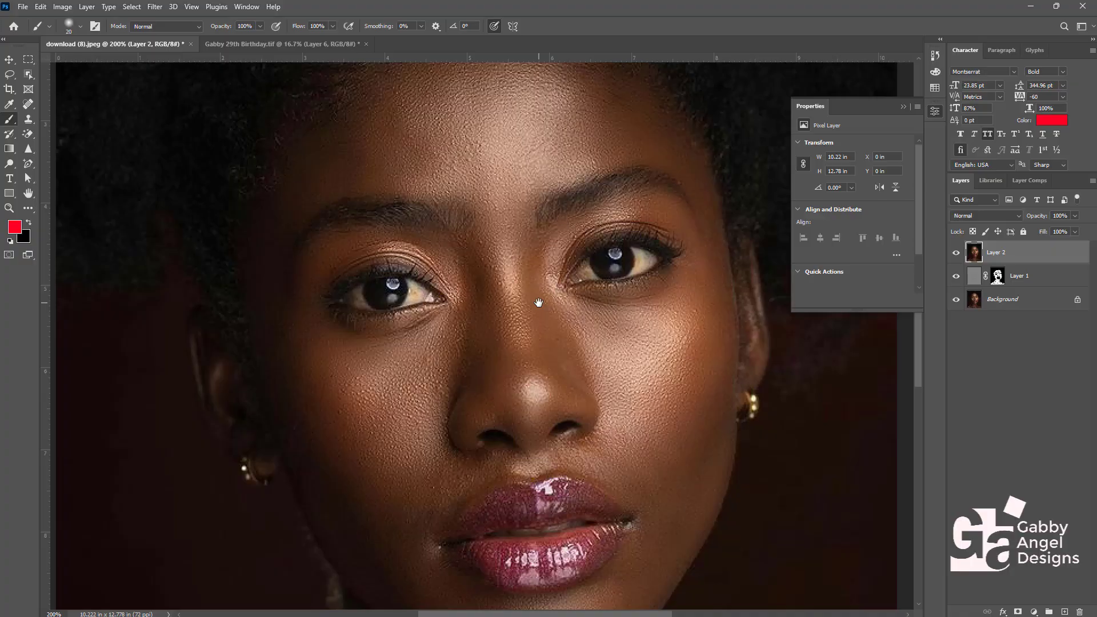
- Add a Hue/Saturation adjustment layer above the merged Layer 2
key(ctrl+minus)
drag(530, 372, 548, 312)
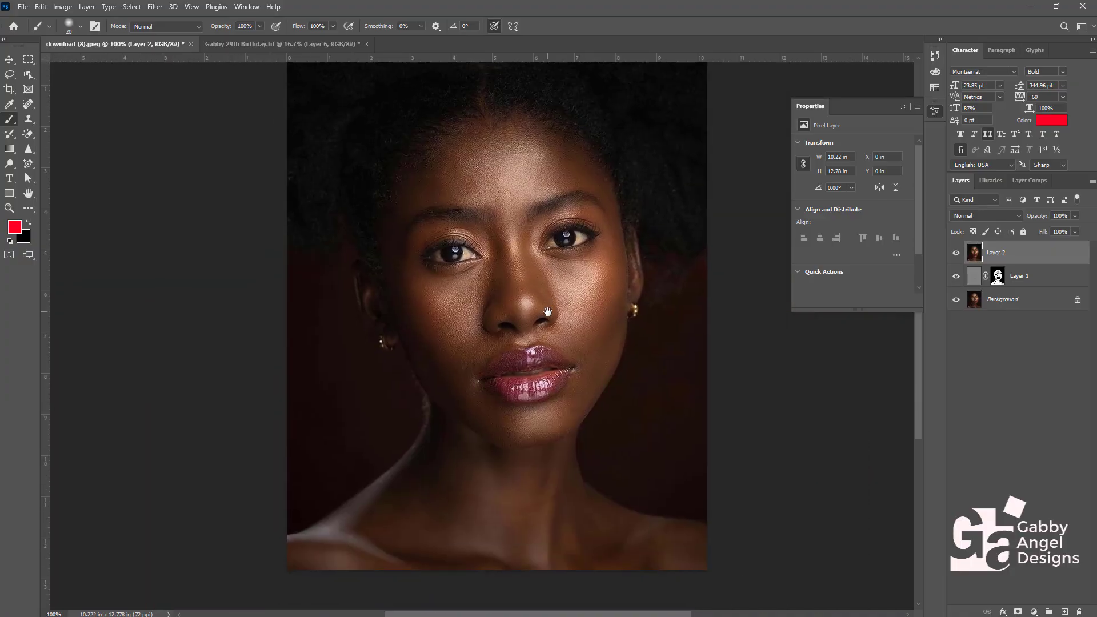
key(ctrl+plus)
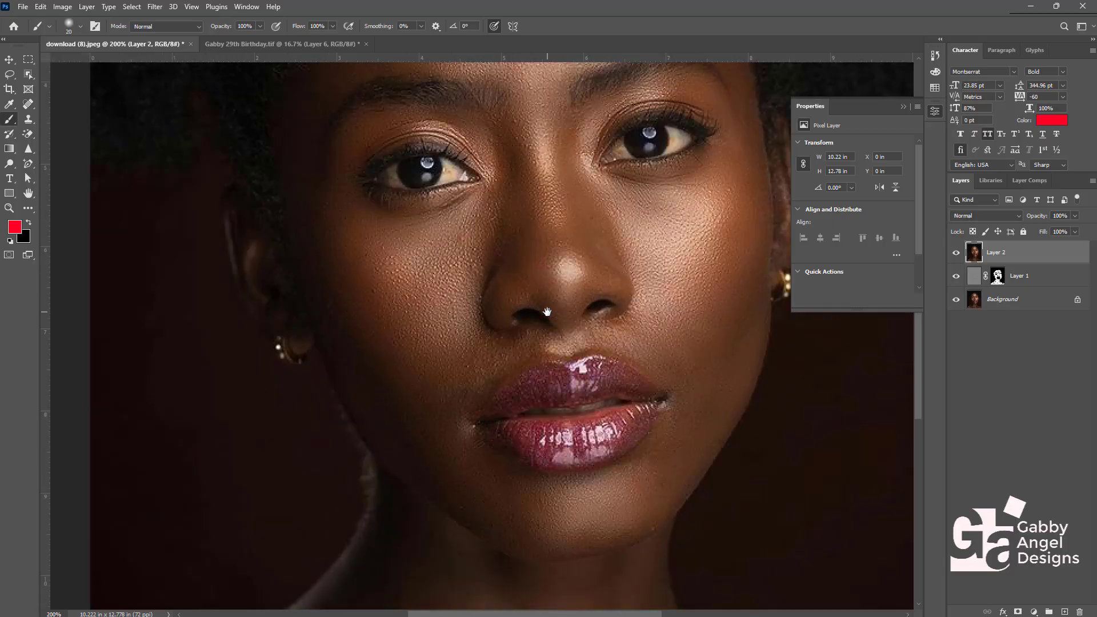
drag(604, 208, 547, 303)
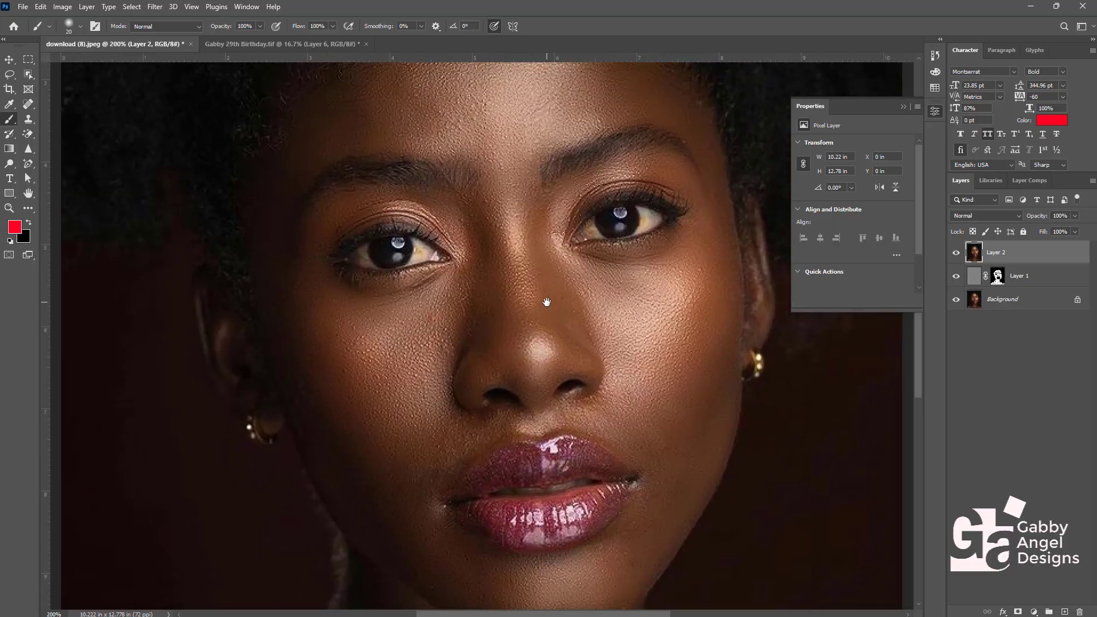
click(1031, 611)
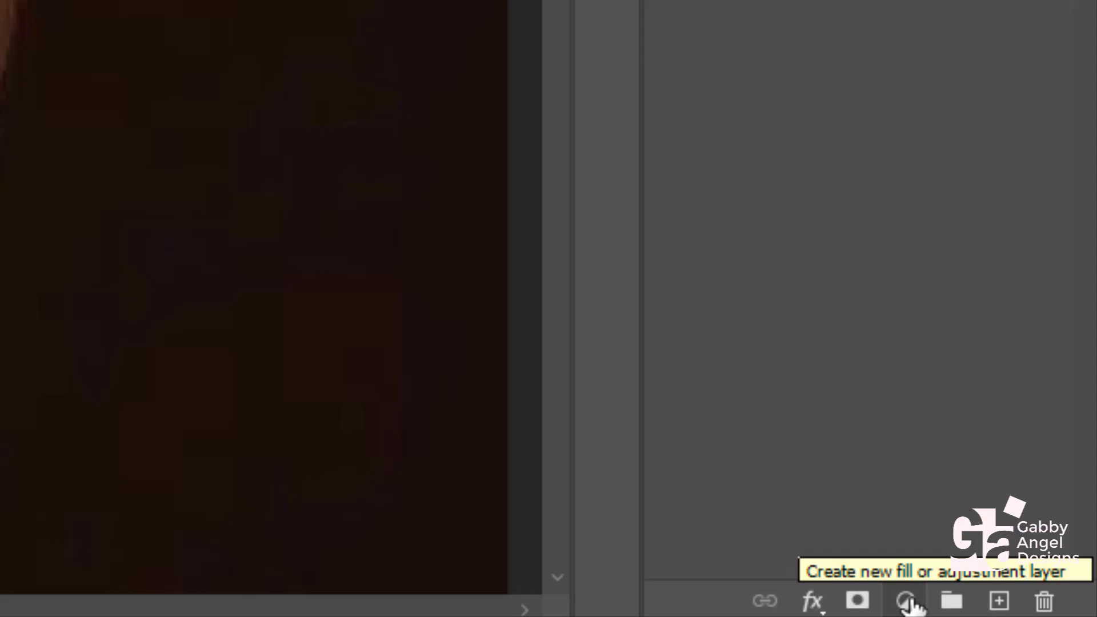
click(907, 602)
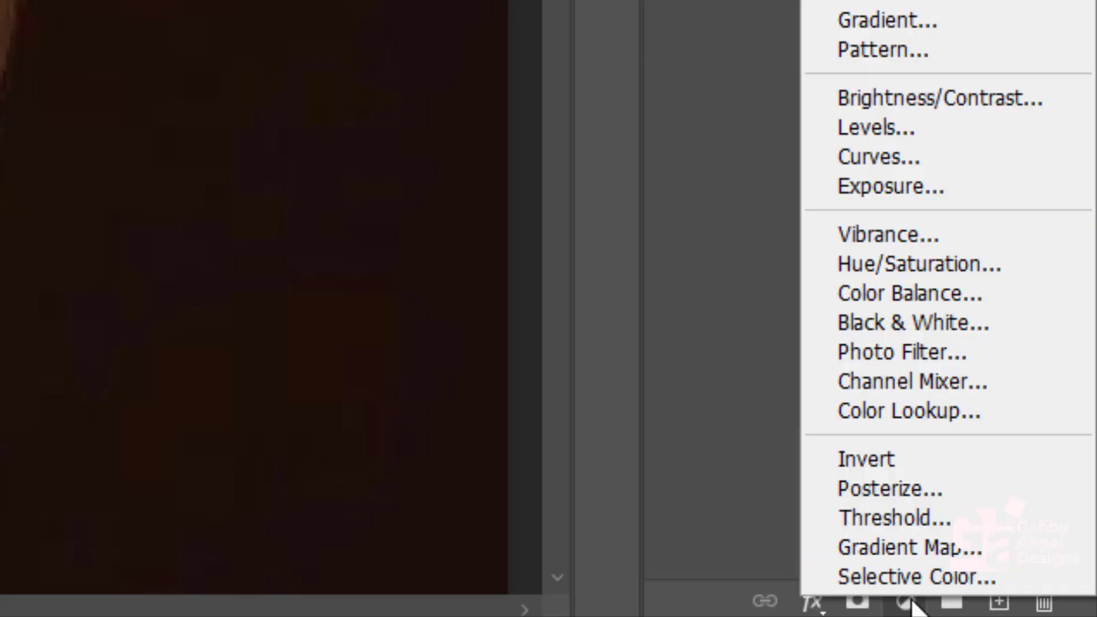
click(883, 262)
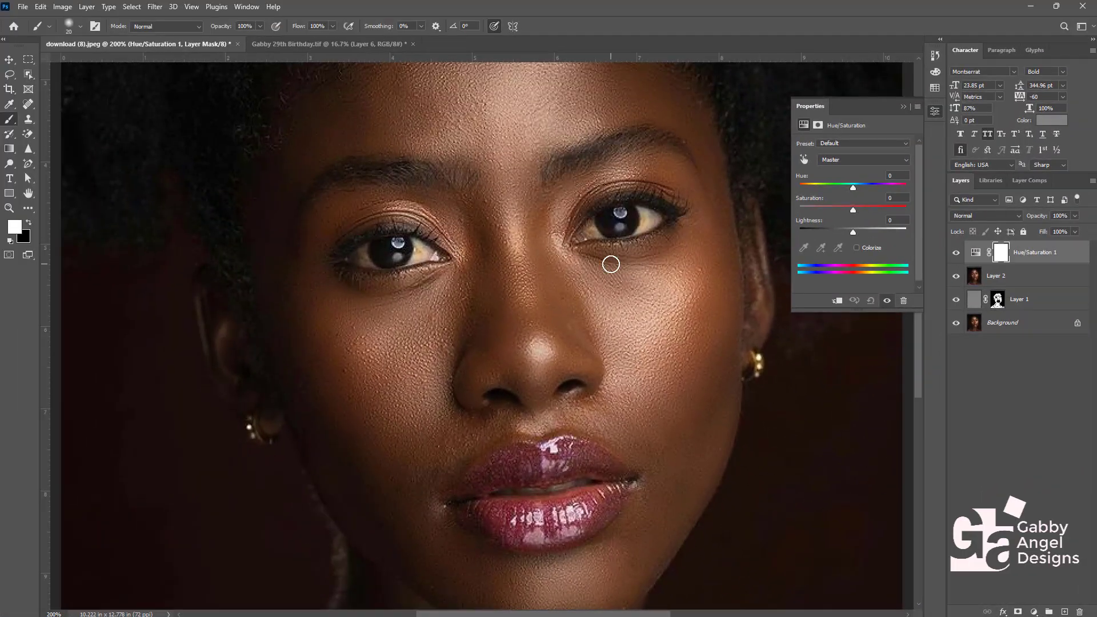
- Adjust the Yellows range of the Hue/Saturation layer to Lightness +100 and Saturation -71 to whiten the eyes
key(ctrl+plus)
drag(612, 247, 547, 286)
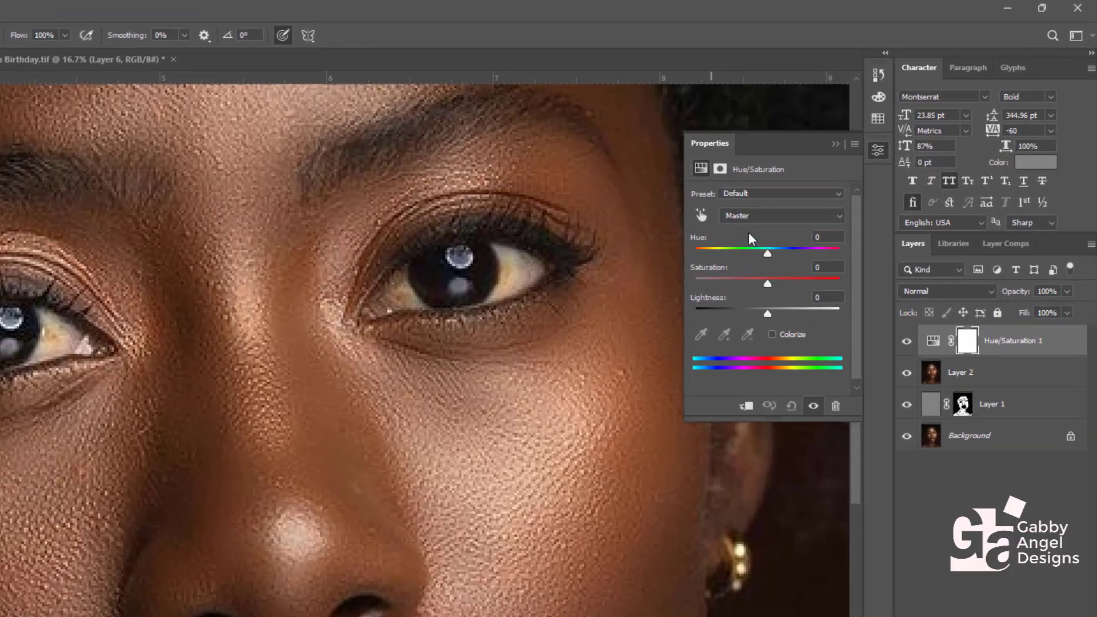
click(839, 160)
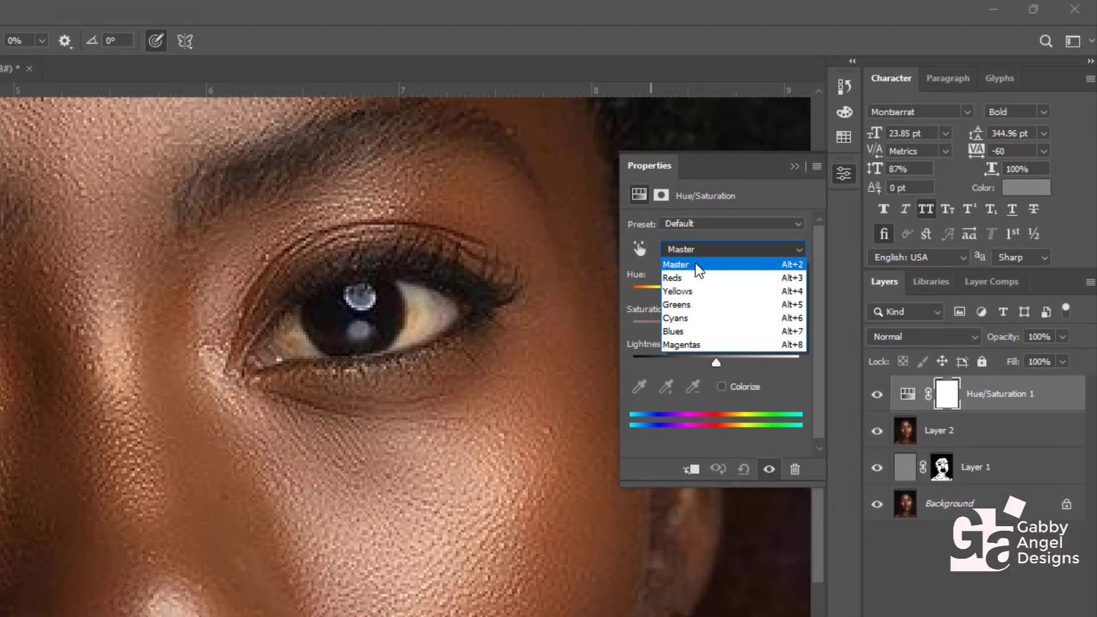
click(690, 294)
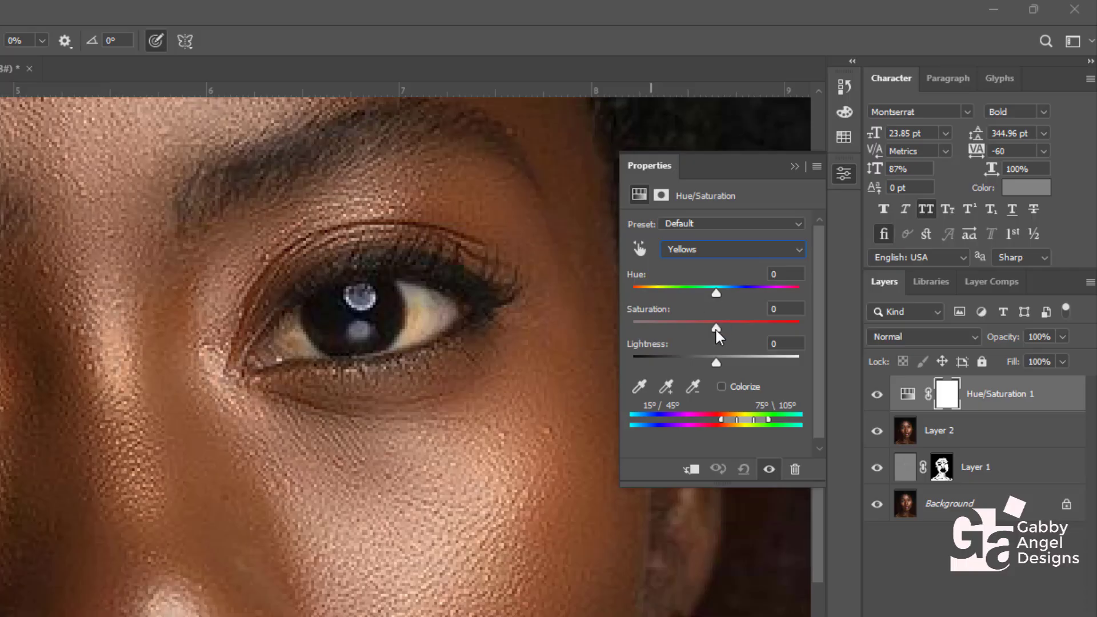
drag(714, 365, 841, 357)
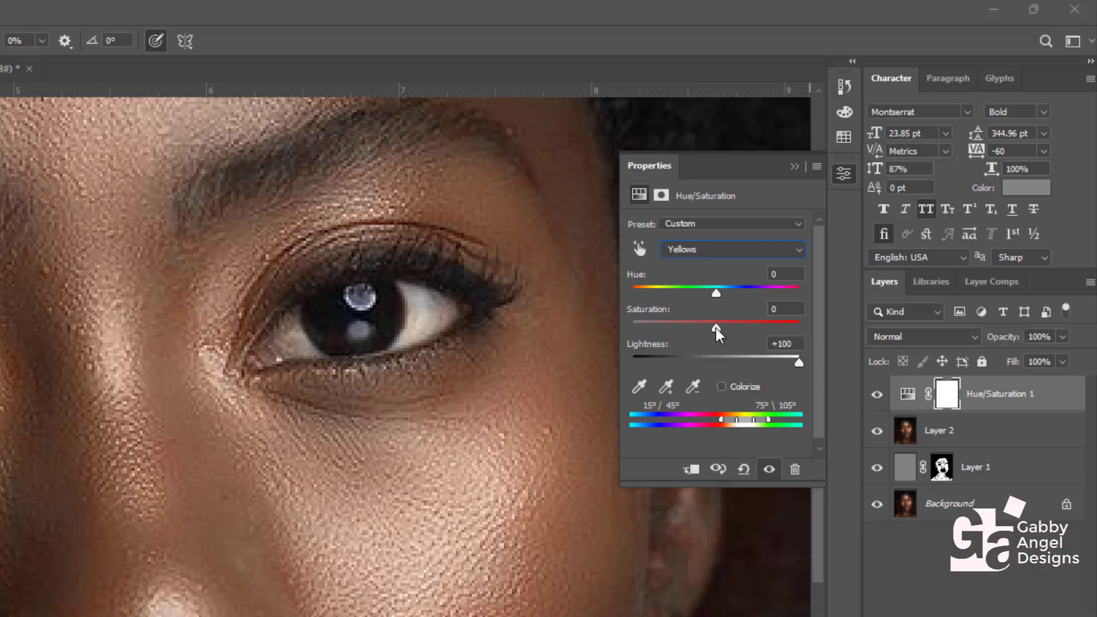
drag(713, 329, 702, 332)
drag(663, 338, 657, 339)
- Clip the Hue/Saturation adjustment to Layer 2 and invert its layer mask to black
click(691, 470)
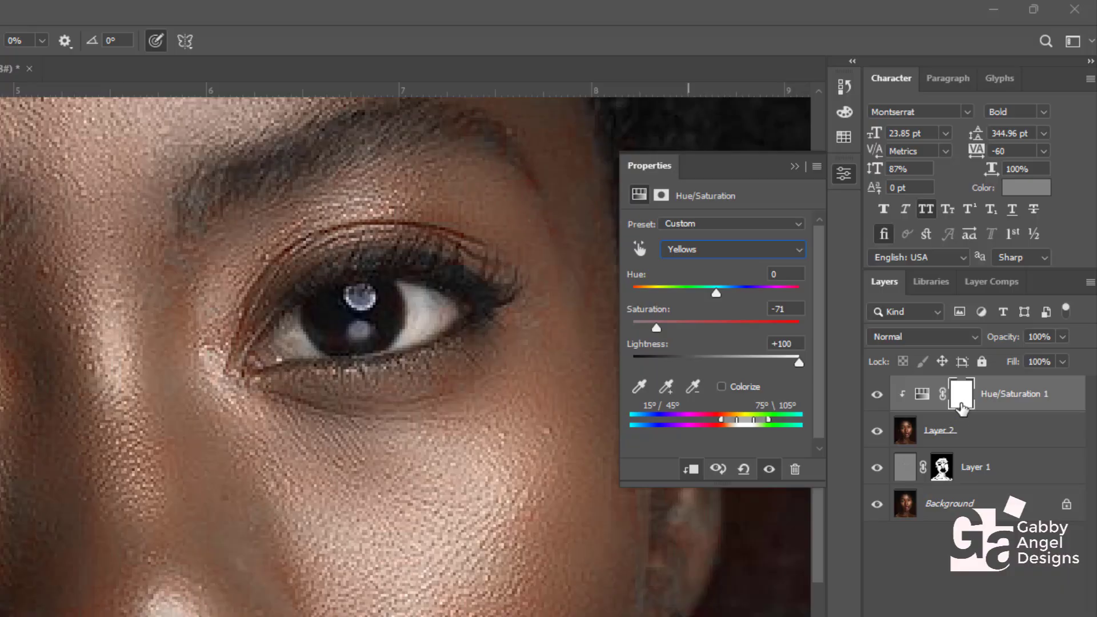
click(962, 403)
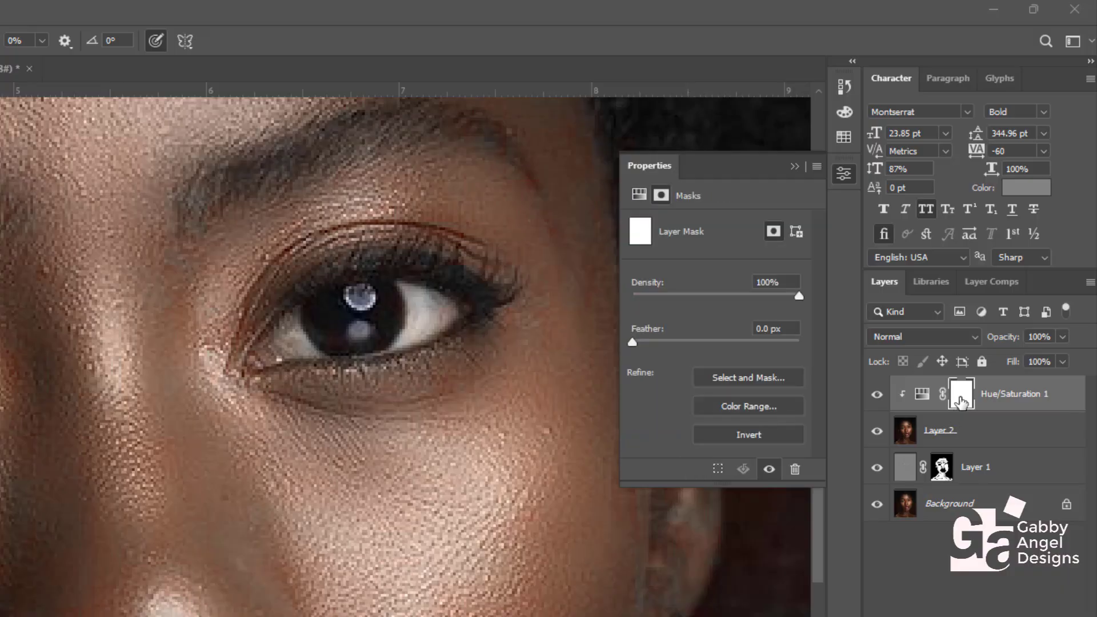
key(ctrl+i)
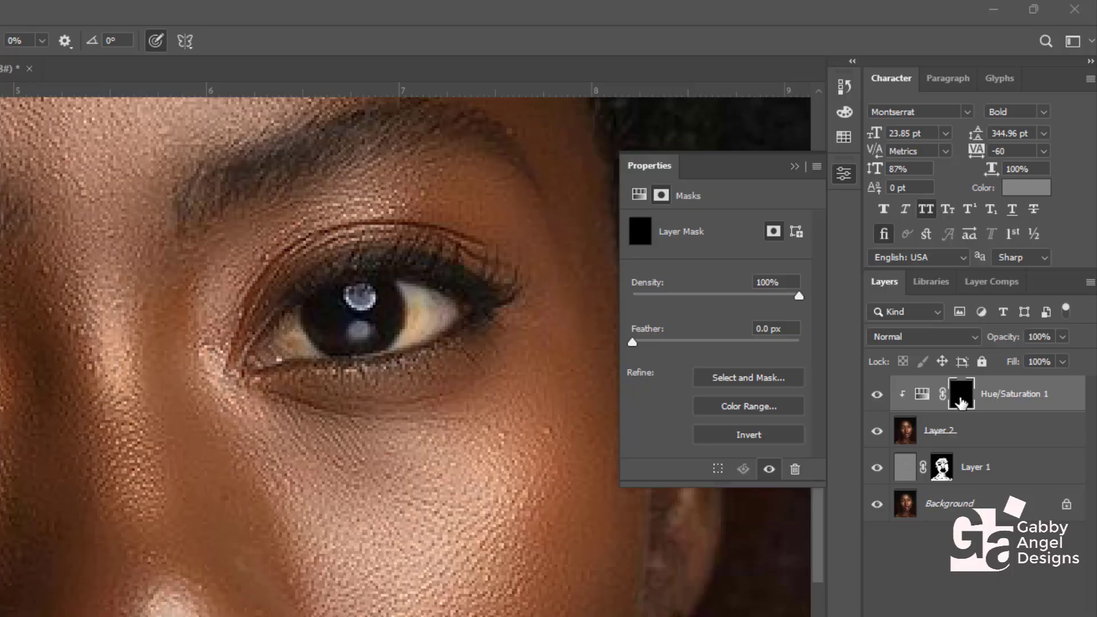
- Paint white on the Hue/Saturation mask over the white of the eye on the brightly lit side of the face
key(ctrl+minus)
drag(314, 423, 376, 520)
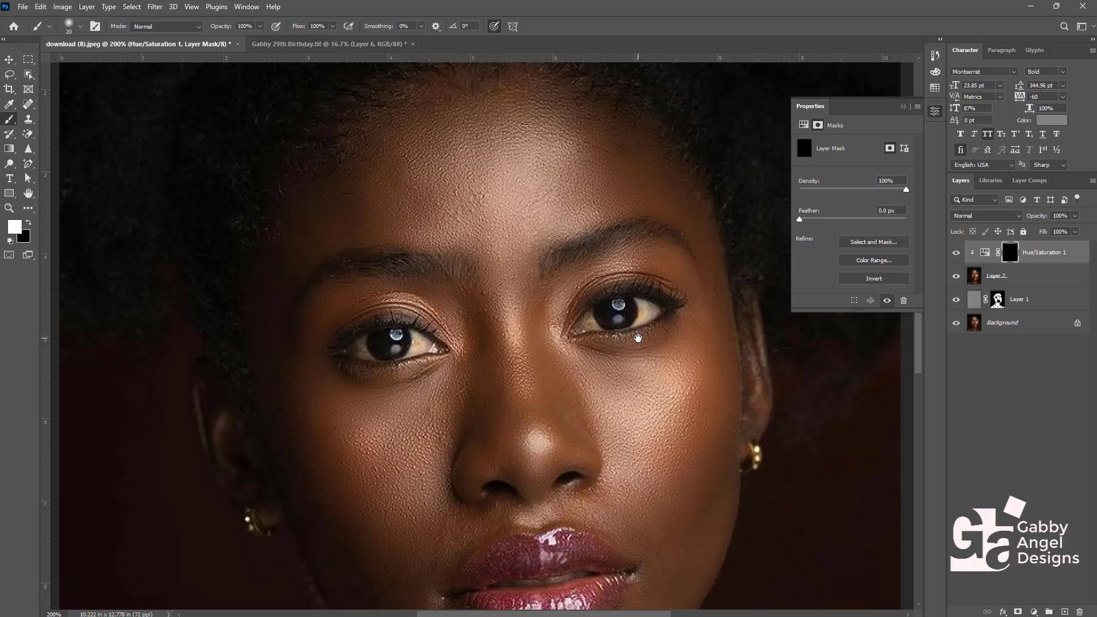
key(ctrl+plus)
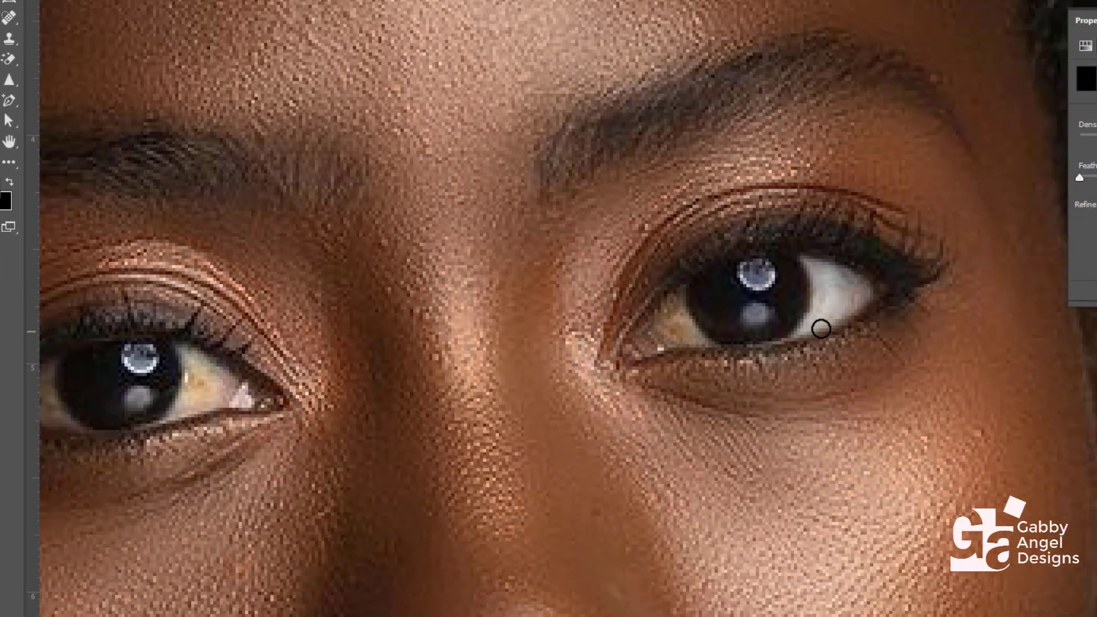
mouse_move(686, 326)
mouse_down()
mouse_move(659, 330)
mouse_move(696, 337)
mouse_move(675, 307)
mouse_move(644, 336)
mouse_move(695, 341)
mouse_move(677, 315)
mouse_move(682, 290)
mouse_move(656, 346)
mouse_move(682, 341)
mouse_up()
- Paint white on the Hue/Saturation mask over the white of the other eye, including its inner corner
key(space)
mouse_move(502, 362)
mouse_down()
mouse_move(586, 359)
mouse_move(524, 307)
mouse_up()
mouse_move(576, 282)
mouse_down()
mouse_move(549, 312)
mouse_move(594, 335)
mouse_move(580, 323)
mouse_move(576, 290)
mouse_move(563, 316)
mouse_move(582, 335)
mouse_move(552, 314)
mouse_move(567, 289)
mouse_move(607, 343)
mouse_up()
key(space)
drag(537, 295, 361, 282)
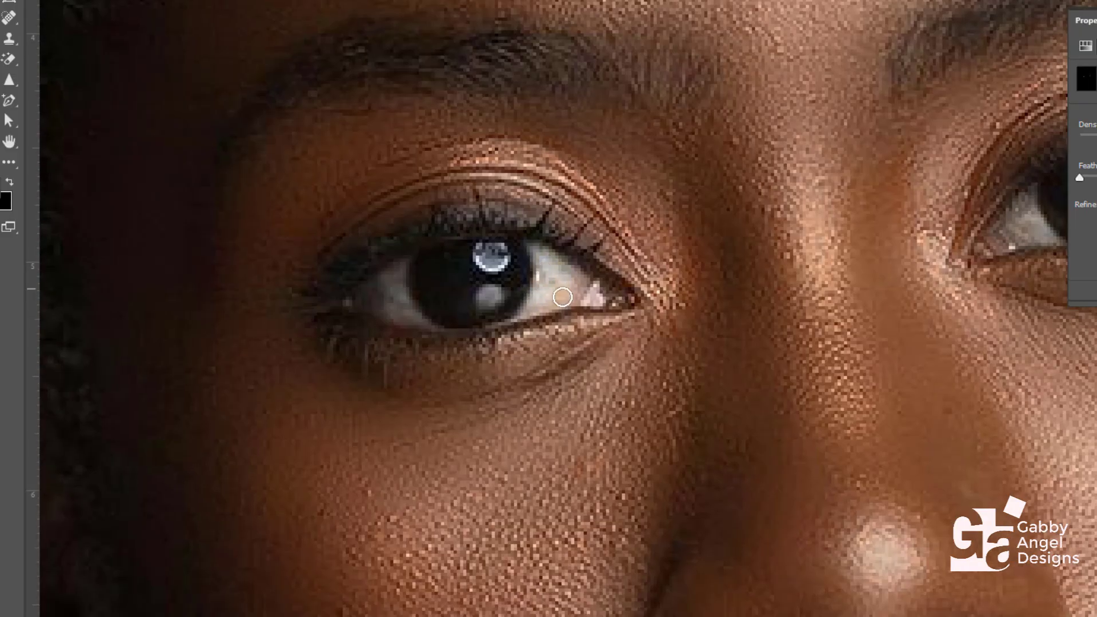
mouse_move(563, 297)
mouse_down()
mouse_move(539, 306)
mouse_move(552, 266)
mouse_move(570, 290)
mouse_move(531, 311)
mouse_move(557, 282)
mouse_move(549, 263)
mouse_move(569, 283)
mouse_move(548, 296)
mouse_move(576, 281)
mouse_move(557, 258)
mouse_move(578, 276)
mouse_move(553, 301)
mouse_up()
- Check the teeth and the whole face, and stamp all visible layers into a new layer on top
mouse_move(802, 282)
mouse_down()
mouse_move(616, 295)
mouse_move(508, 320)
mouse_up()
mouse_move(905, 239)
mouse_down()
mouse_move(885, 214)
mouse_move(902, 213)
mouse_move(803, 372)
mouse_move(767, 318)
mouse_up()
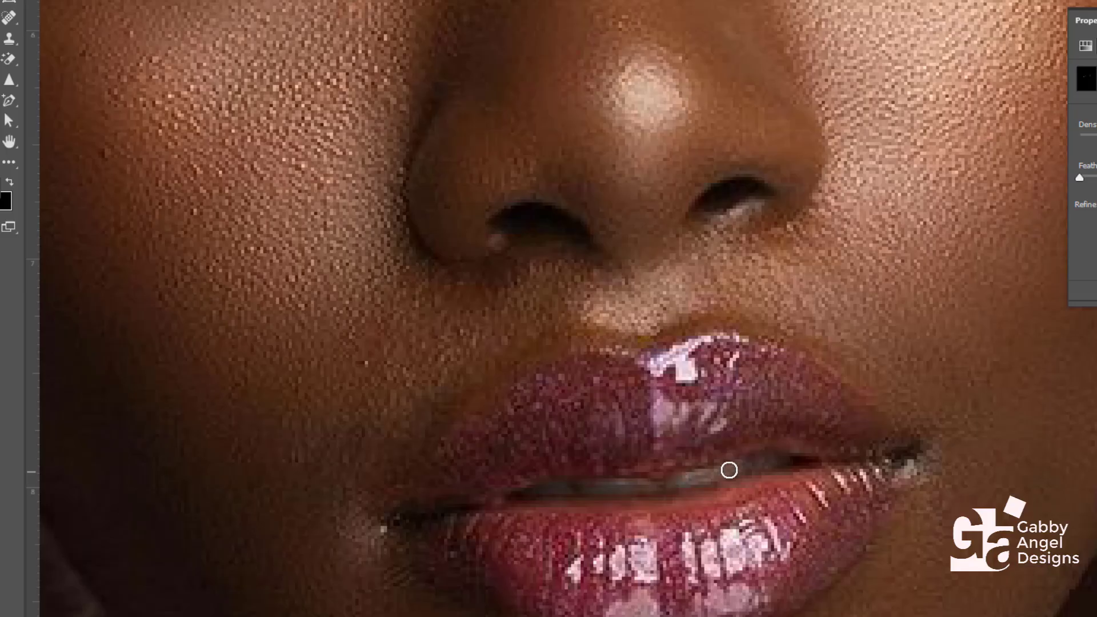
scroll(772, 460, down, 4)
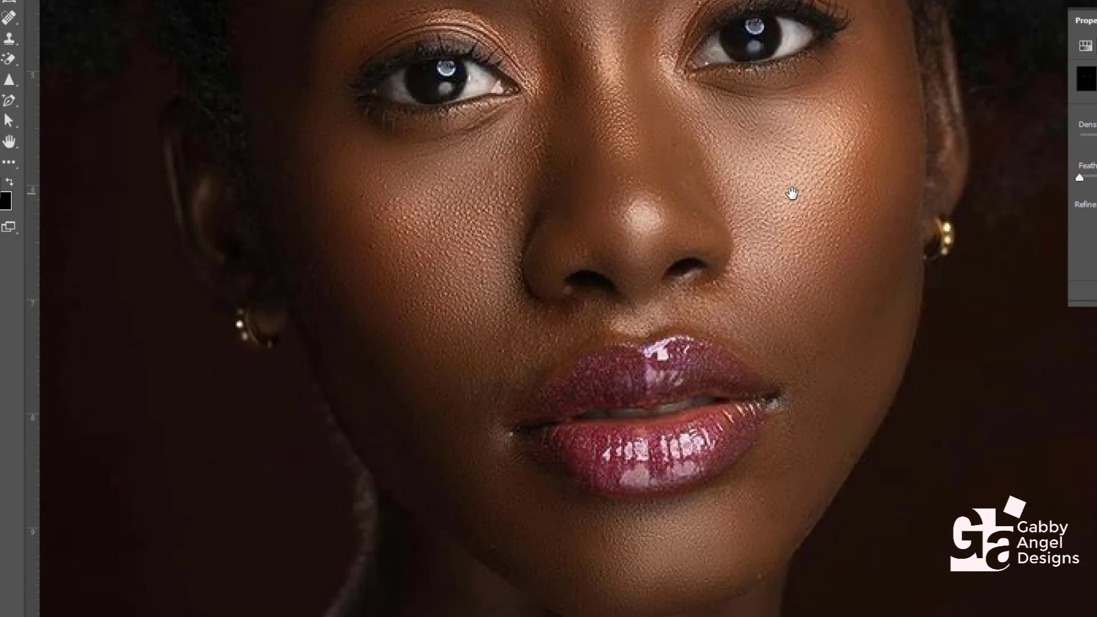
drag(791, 195, 795, 397)
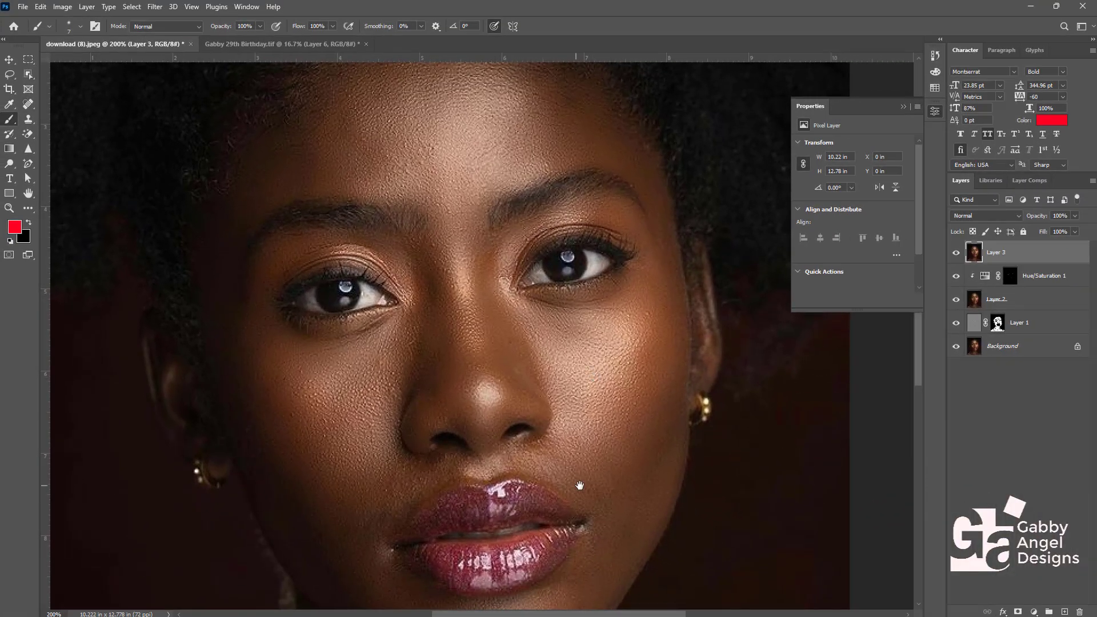
- Select the lips on Layer 3 with the Lasso tool, subtracting the mouth opening with the teeth from the selection
drag(579, 485, 590, 364)
scroll(590, 363, up, 1)
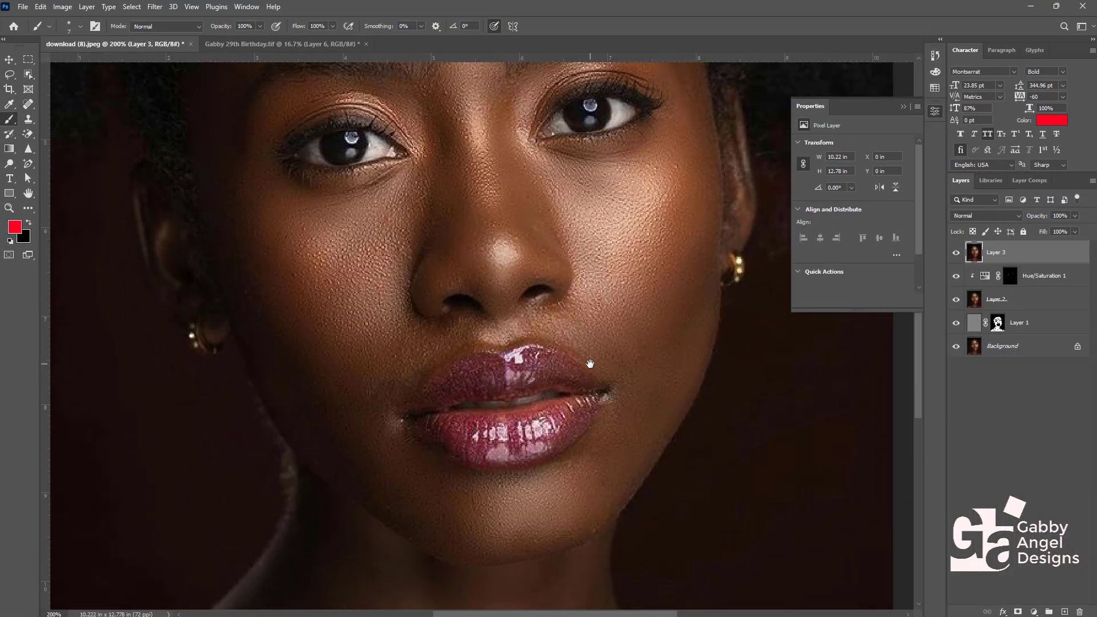
key(l)
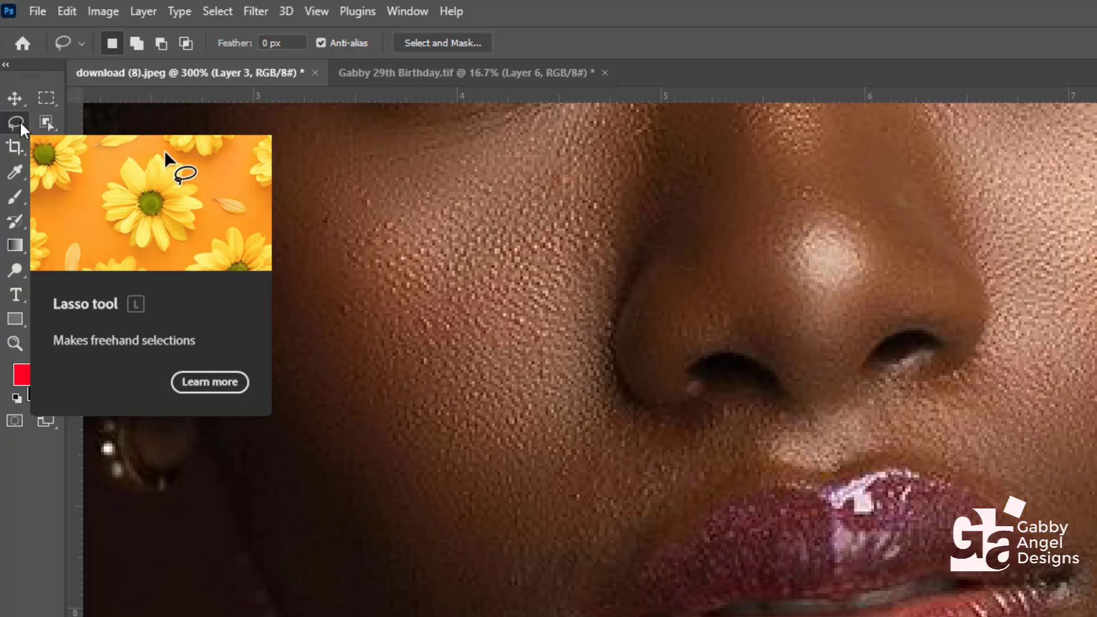
drag(641, 578, 717, 514)
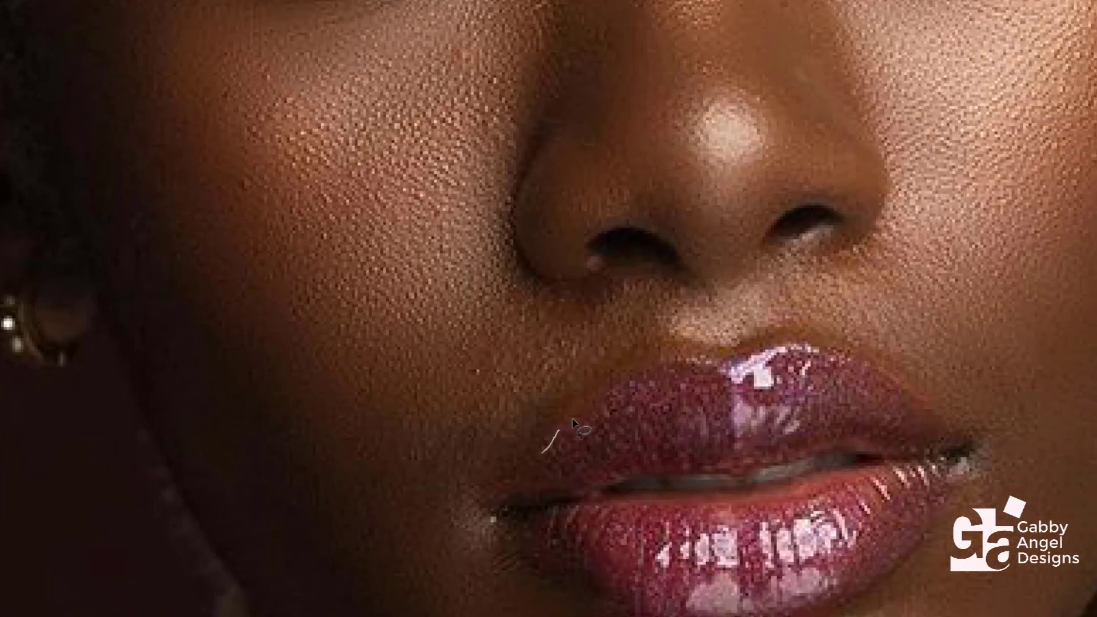
mouse_move(491, 230)
mouse_down()
mouse_move(690, 193)
mouse_move(764, 225)
mouse_move(828, 282)
mouse_move(816, 359)
mouse_move(721, 424)
mouse_move(578, 452)
mouse_move(480, 426)
mouse_move(425, 320)
mouse_up()
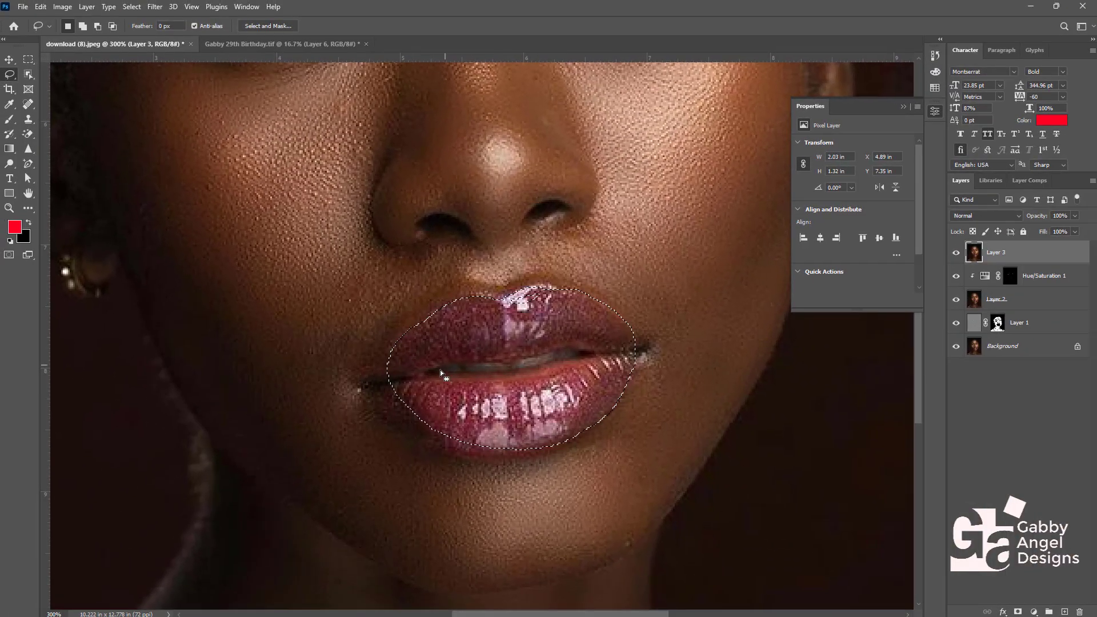
mouse_move(421, 378)
alt+mouse_down()
mouse_move(530, 376)
mouse_move(593, 352)
mouse_move(567, 346)
mouse_move(422, 380)
alt+mouse_up()
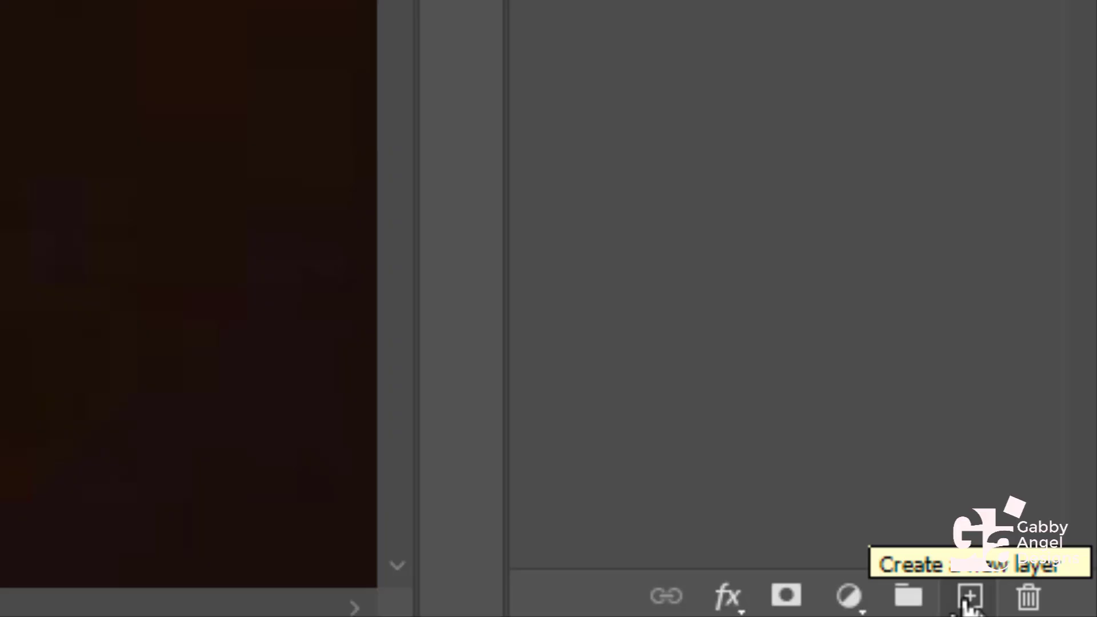
- Add a Solid Color fill layer in pure red over the selected lips
click(965, 601)
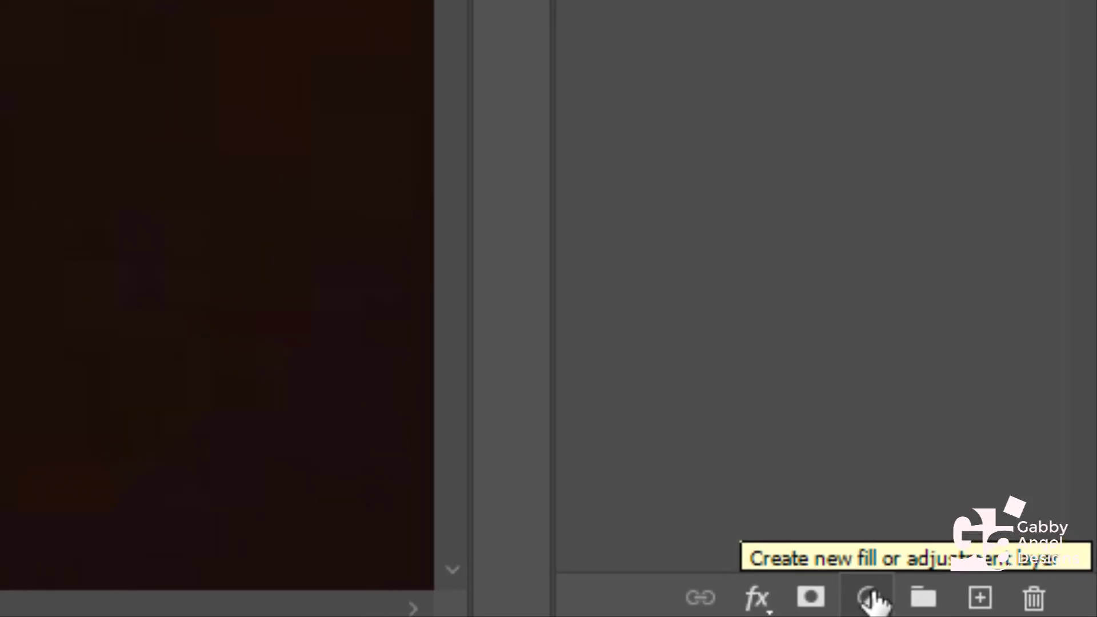
click(854, 597)
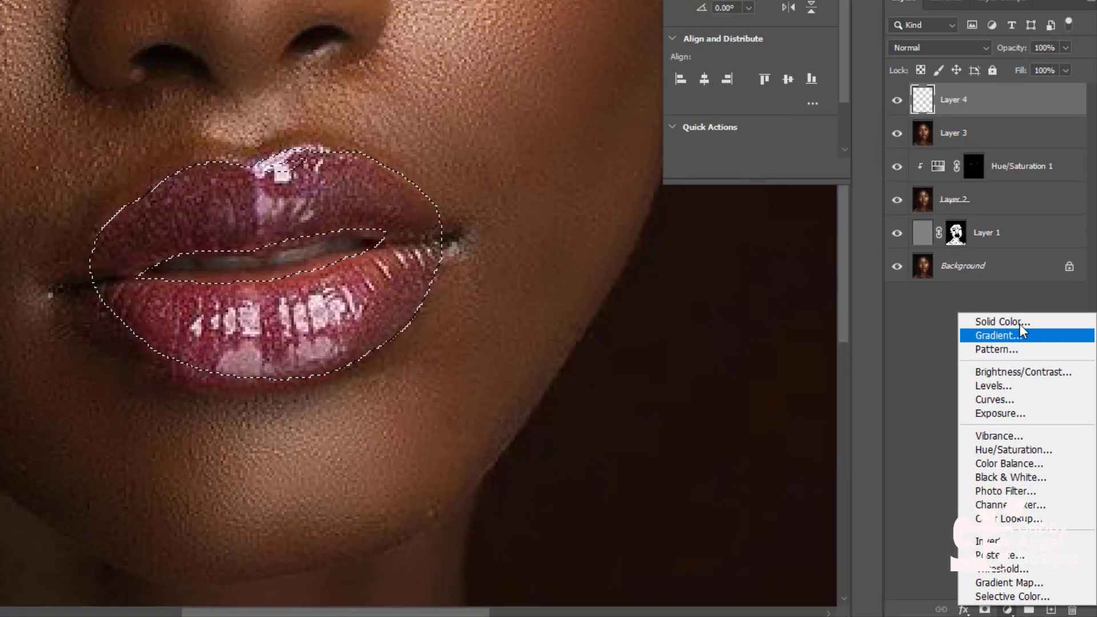
click(929, 91)
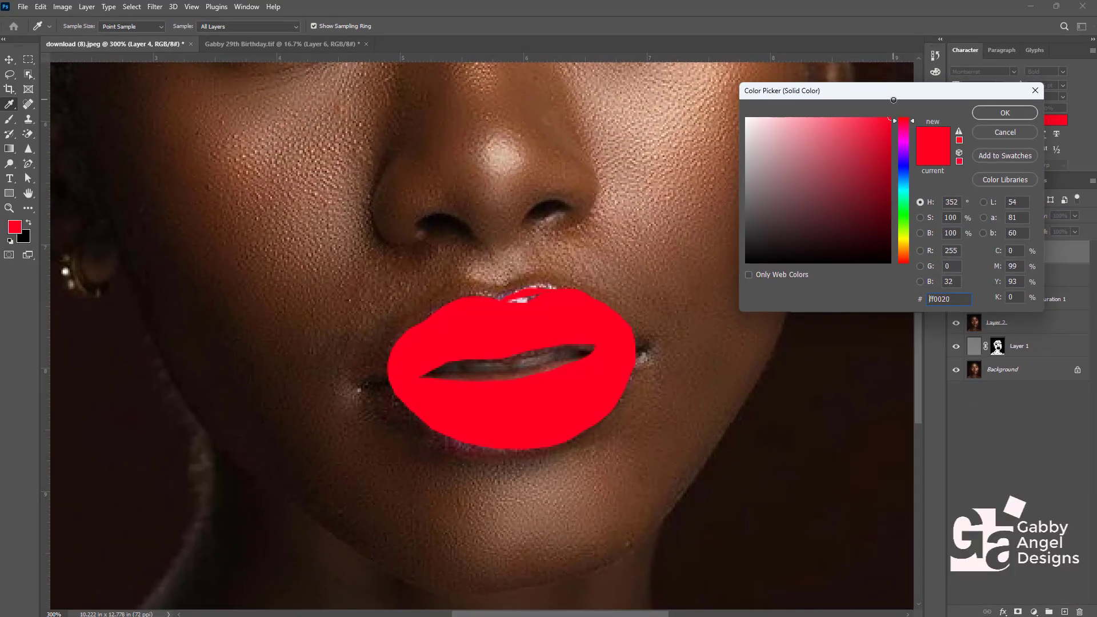
mouse_move(901, 125)
mouse_down()
mouse_move(903, 102)
mouse_move(904, 112)
mouse_up()
click(901, 121)
click(905, 121)
click(905, 115)
click(1004, 113)
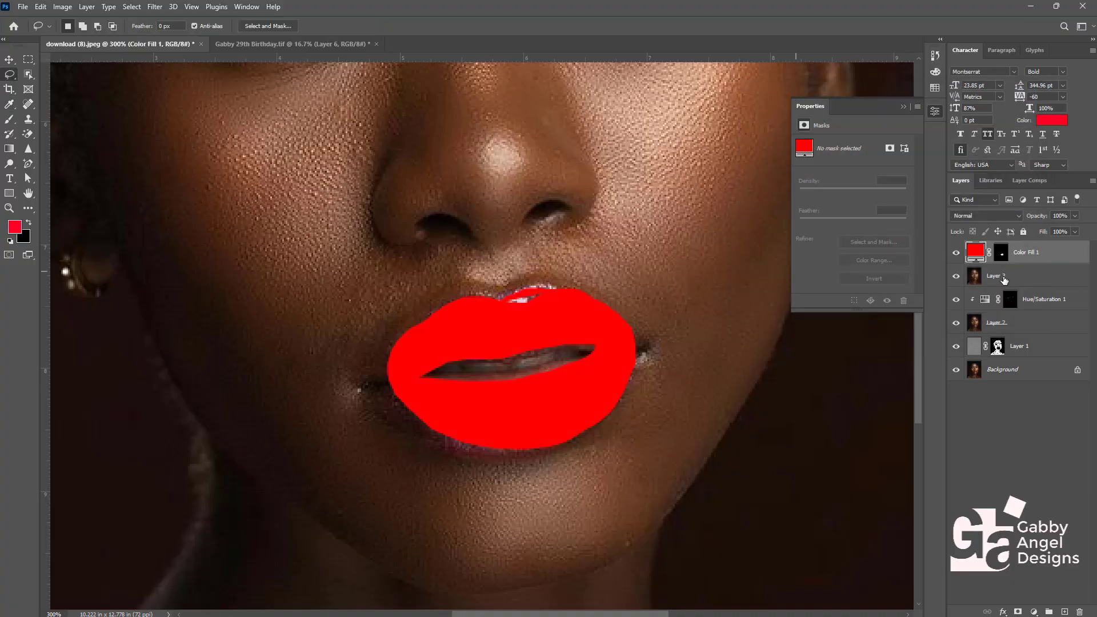
- Feather the lip colour's layer mask by 1.2 px and set the fill layer's blend mode to Multiply
click(1001, 253)
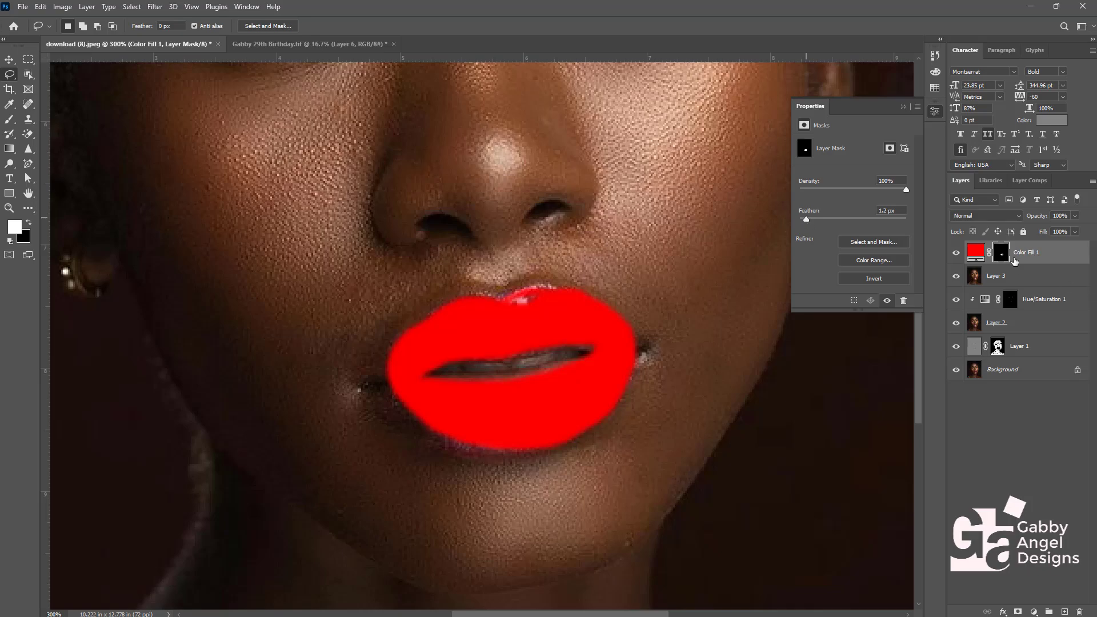
click(1000, 214)
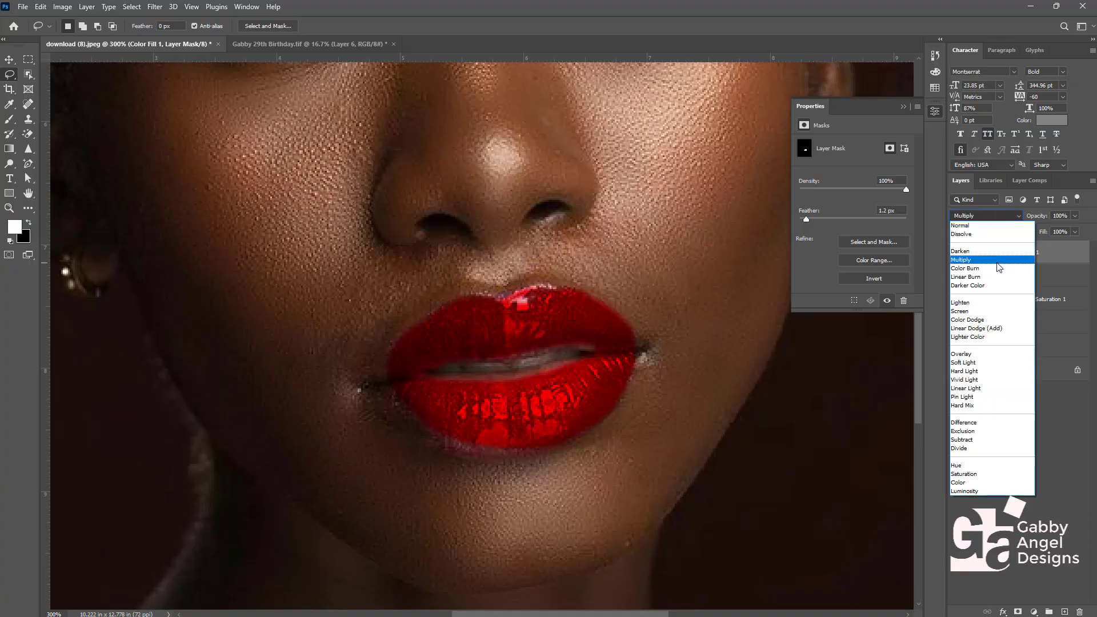
click(979, 262)
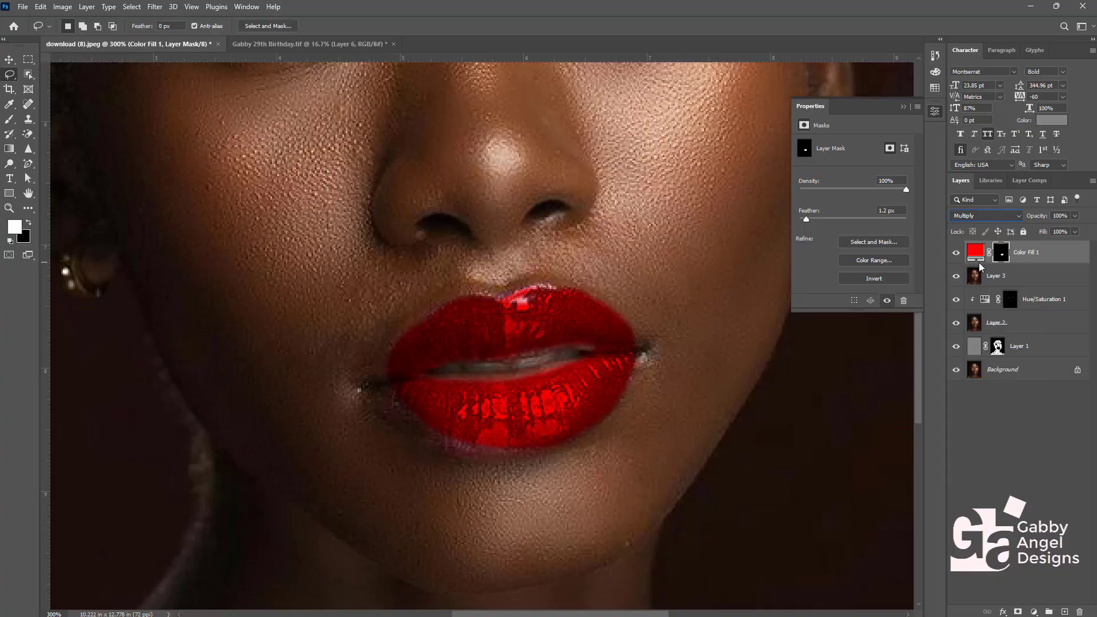
- Lower the opacity of the Color Fill 1 layer to 47%
click(976, 251)
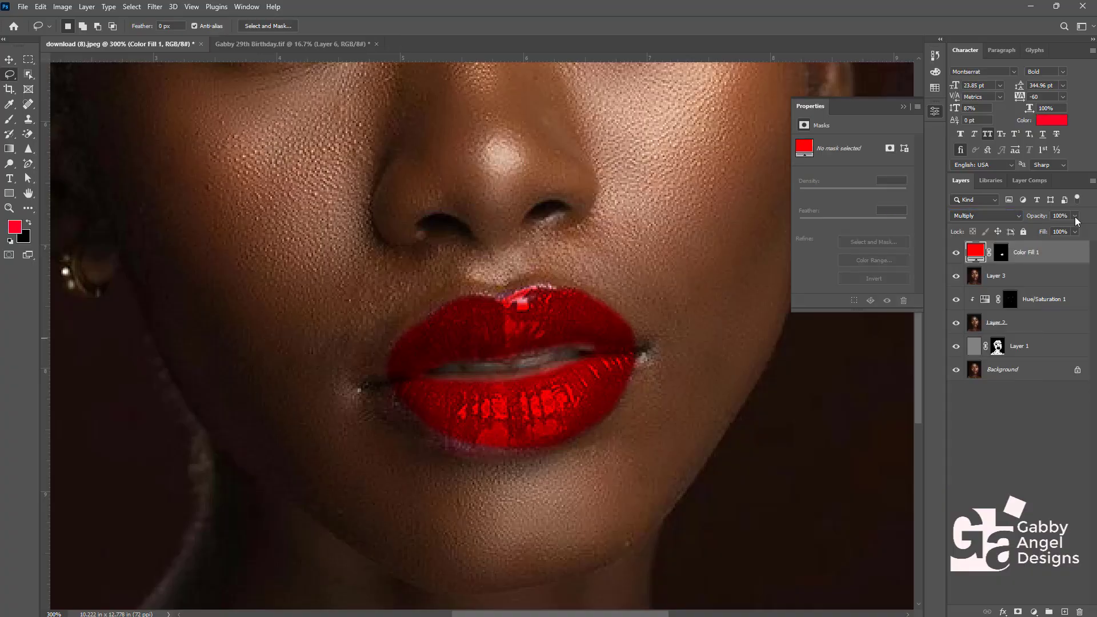
click(1075, 216)
drag(1078, 229, 1048, 232)
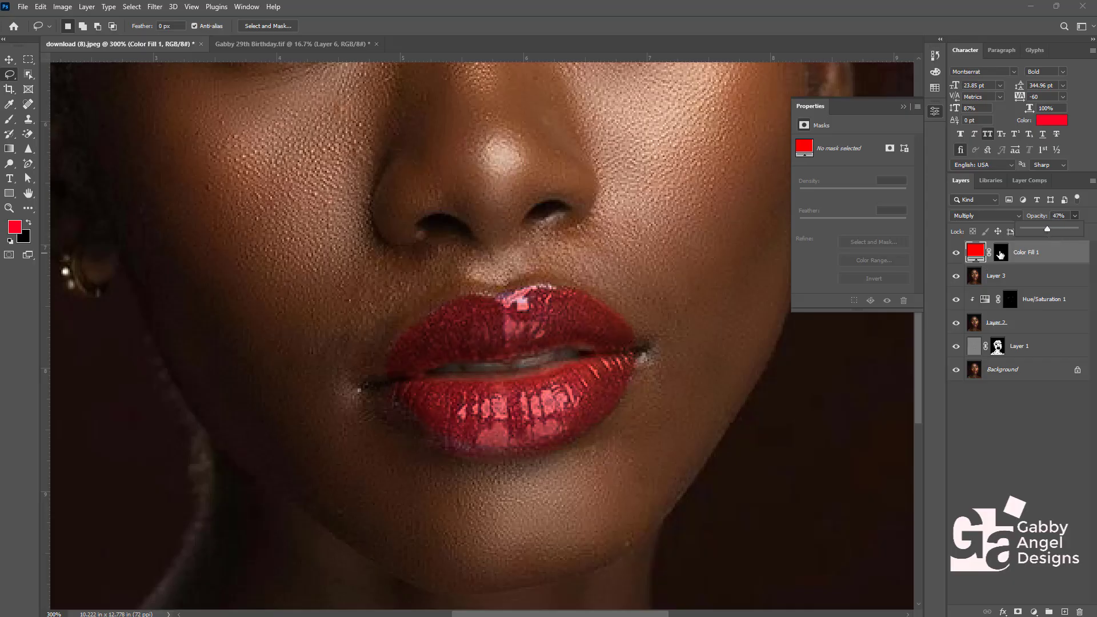
- Paint black along the lip edges on the Color Fill 1 mask with a soft brush of 20 to 30 px to trim spilled colour
click(1001, 252)
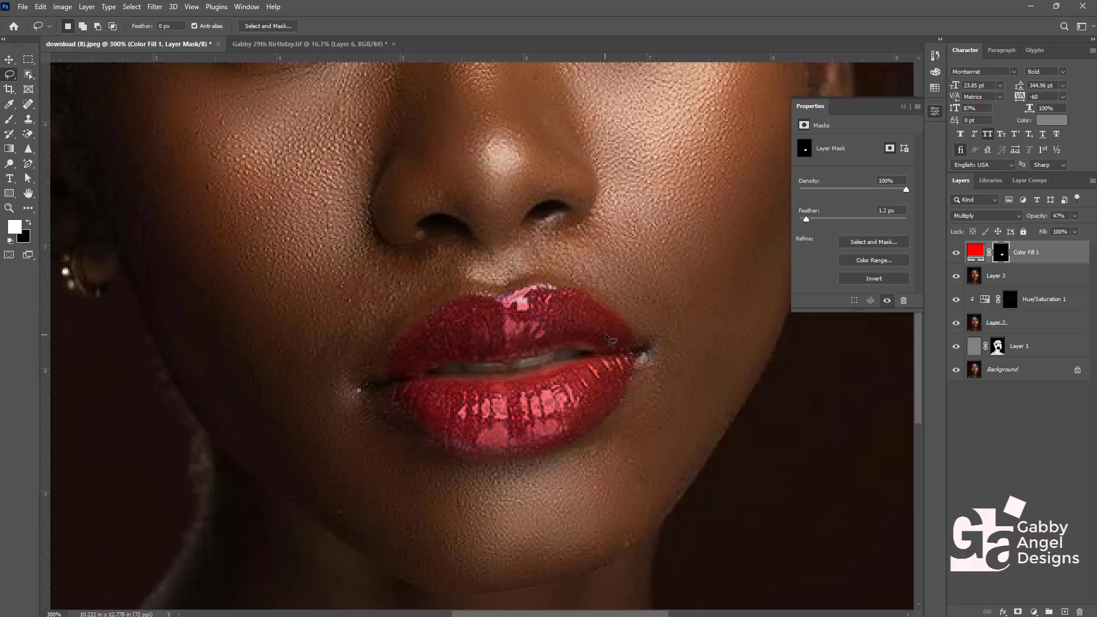
key(b)
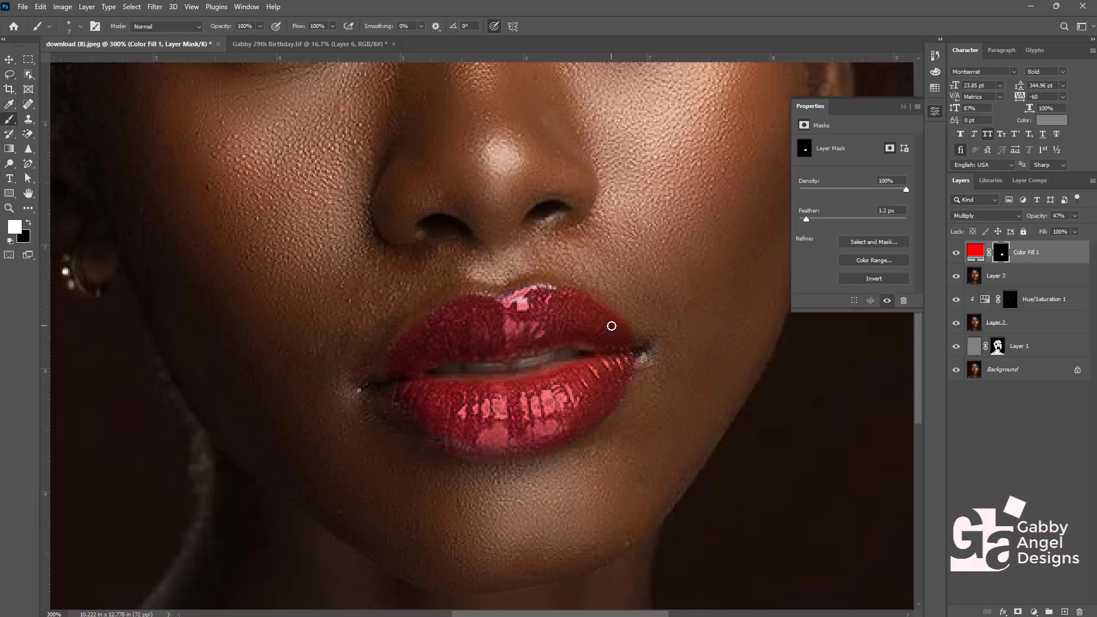
key(bracketright)
key(bracketright)
click(29, 226)
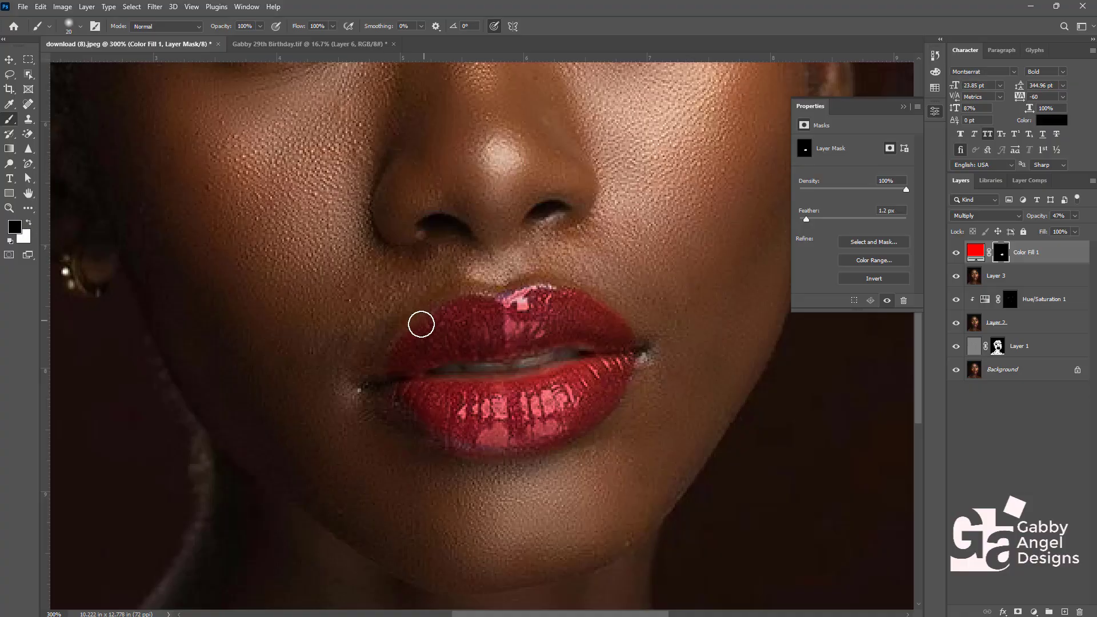
key(bracketright)
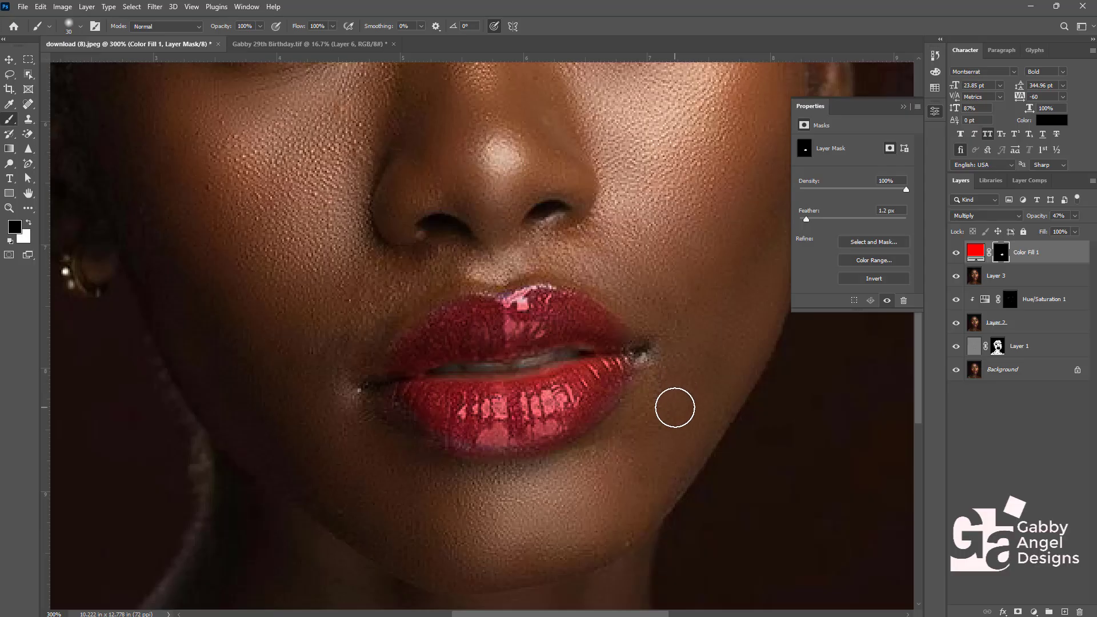
key(ctrl+minus)
drag(528, 242, 517, 369)
key(ctrl+minus)
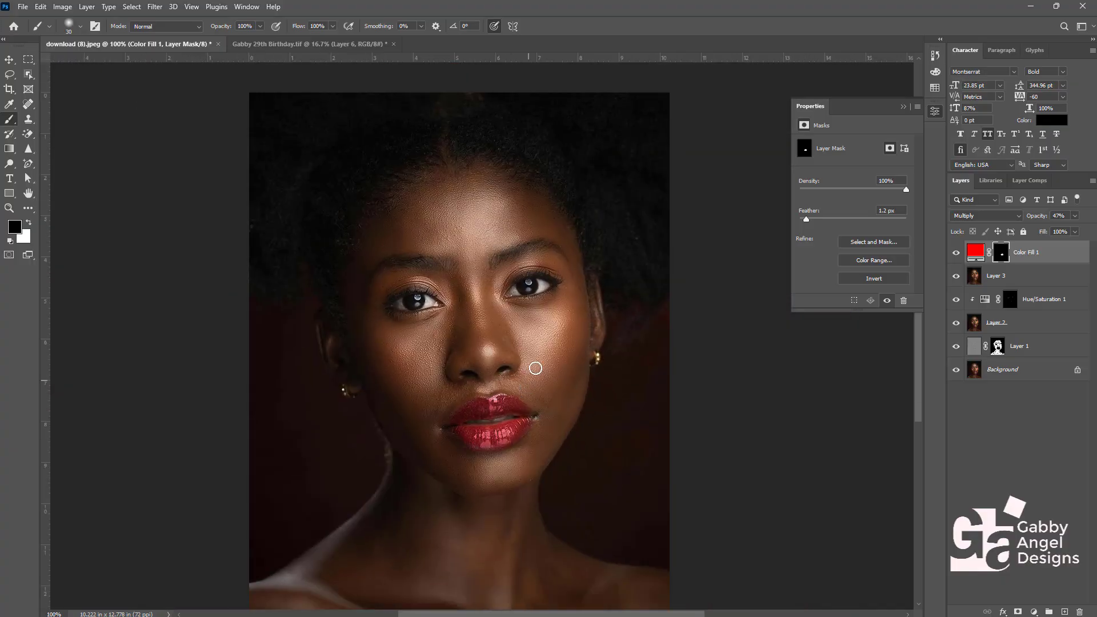
- Stamp all visible layers into a new merged layer above Color Fill 1
click(12, 62)
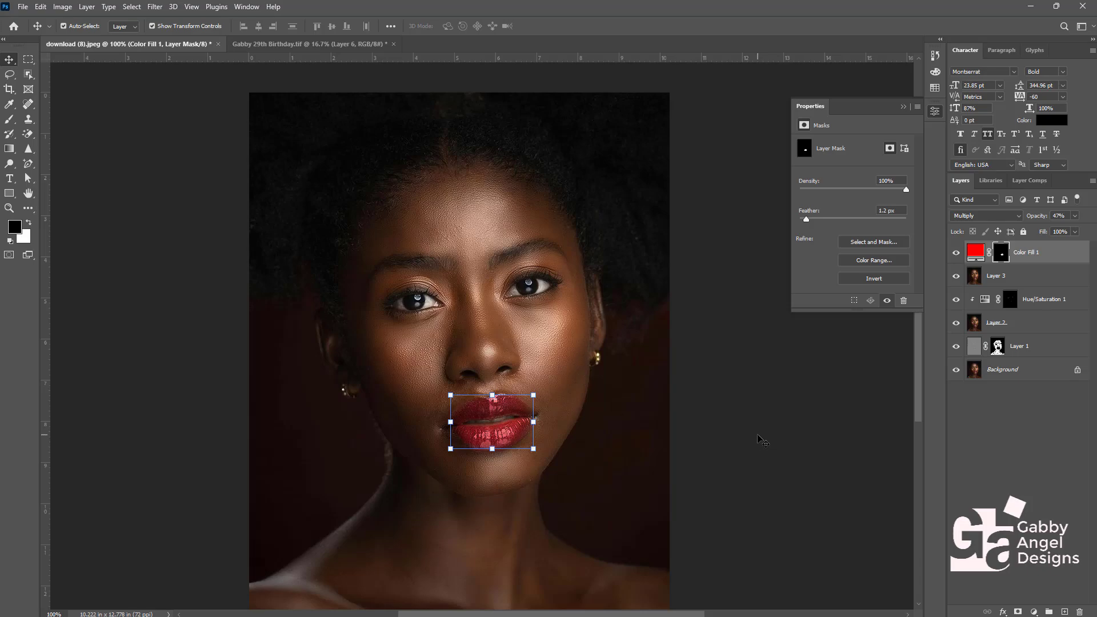
key(ctrl)
key(ctrl+shift+alt+e)
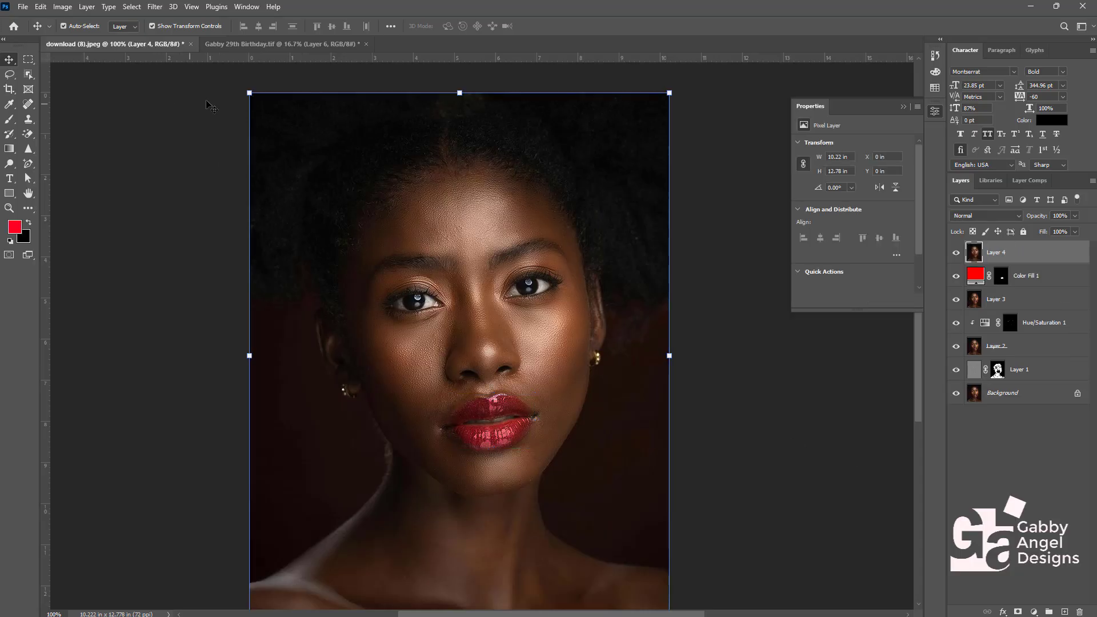
- Apply a High Pass filter with a radius of 2 pixels to the merged Layer 4
click(152, 8)
mouse_move(201, 253)
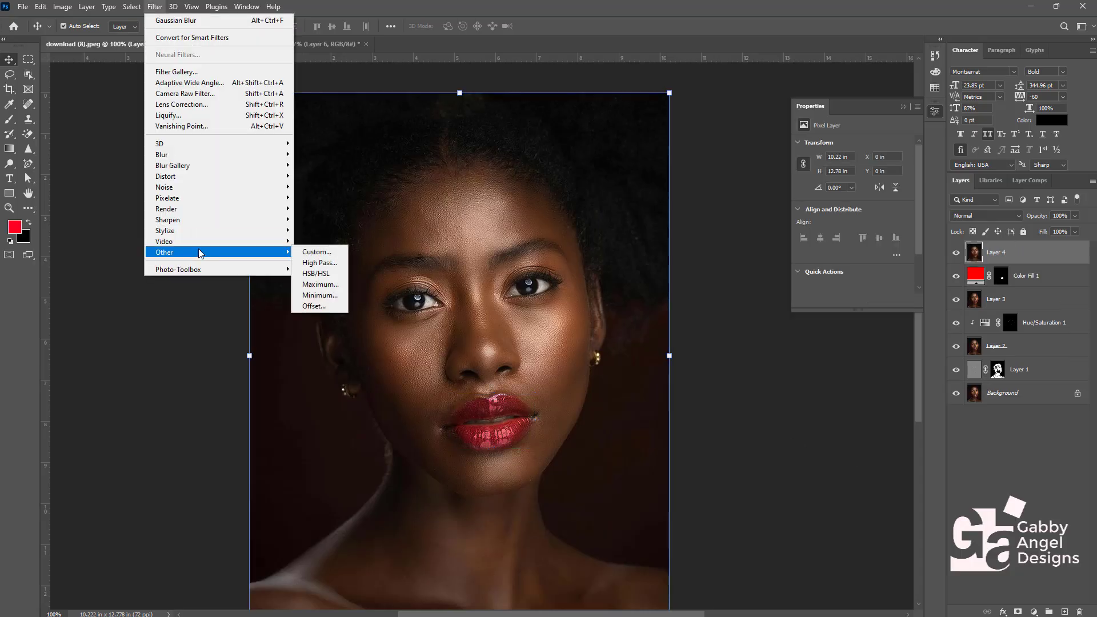
click(323, 264)
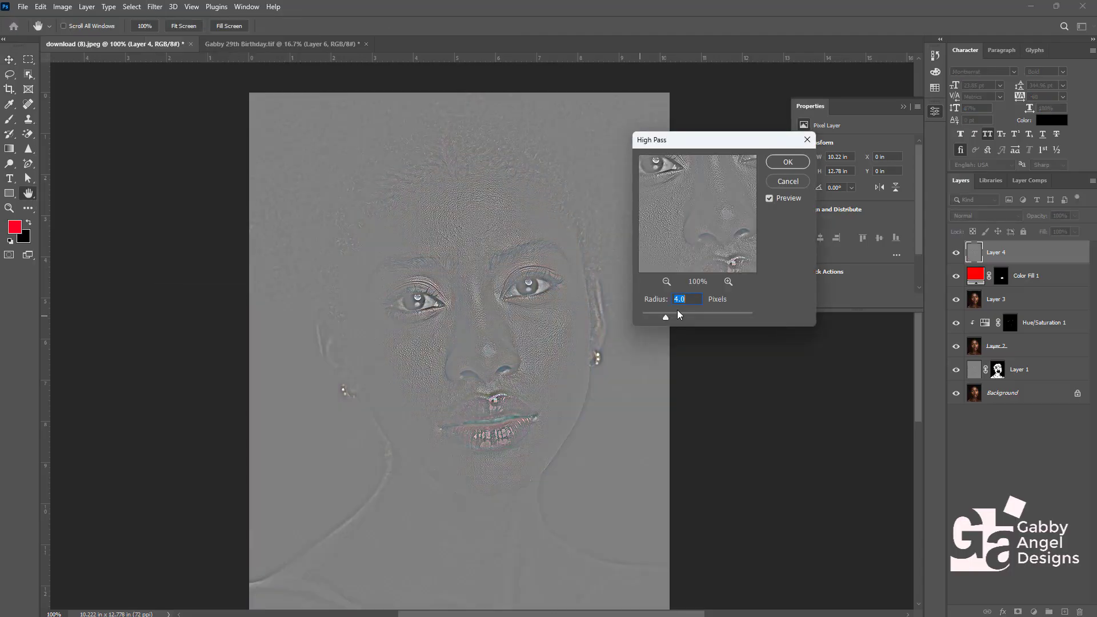
text(2)
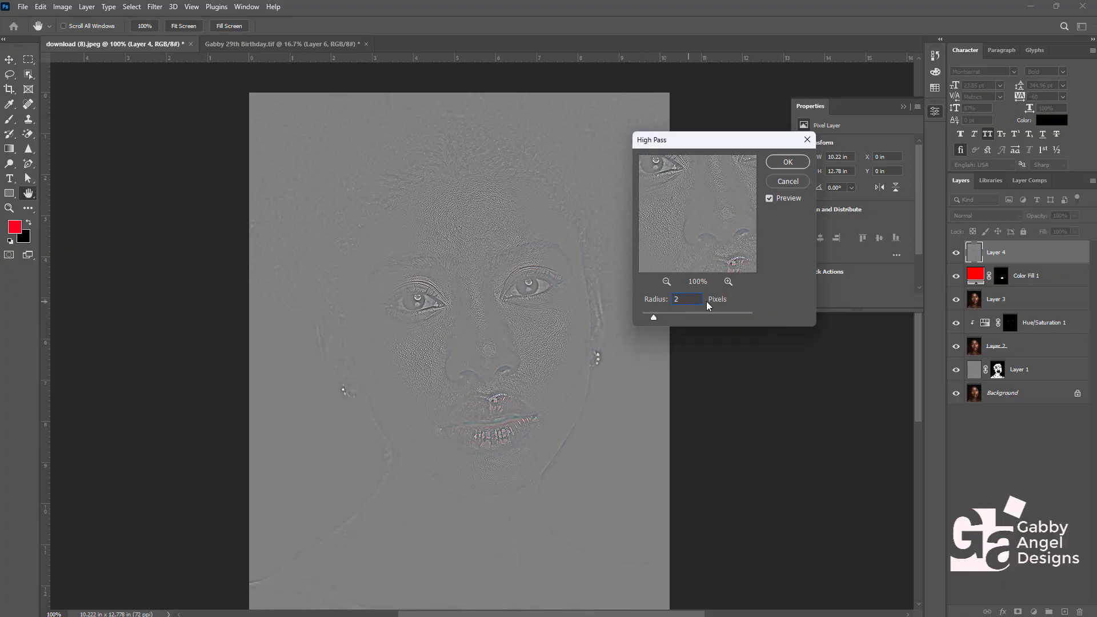
click(787, 163)
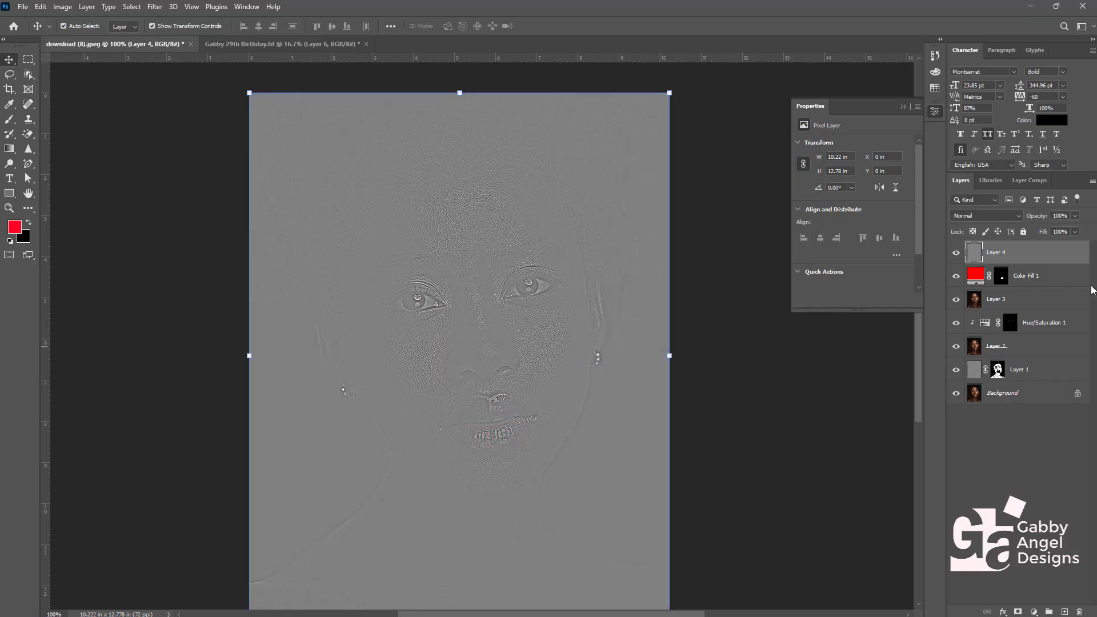
- Set Layer 4's blend mode to Vivid Light and toggle its visibility to compare the sharpening
click(984, 216)
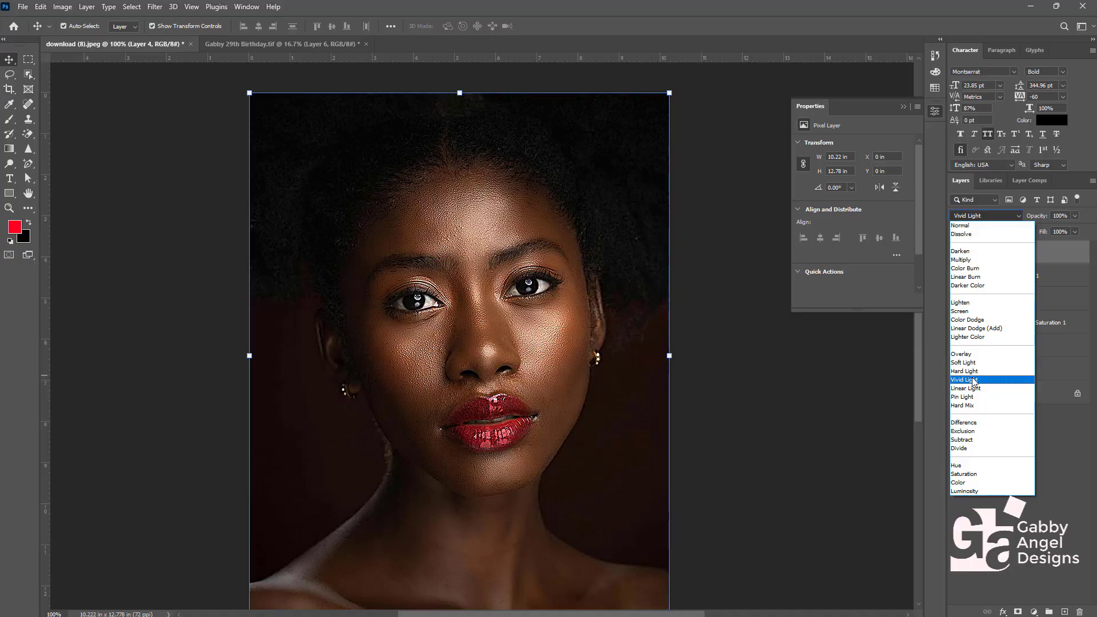
click(974, 380)
click(957, 252)
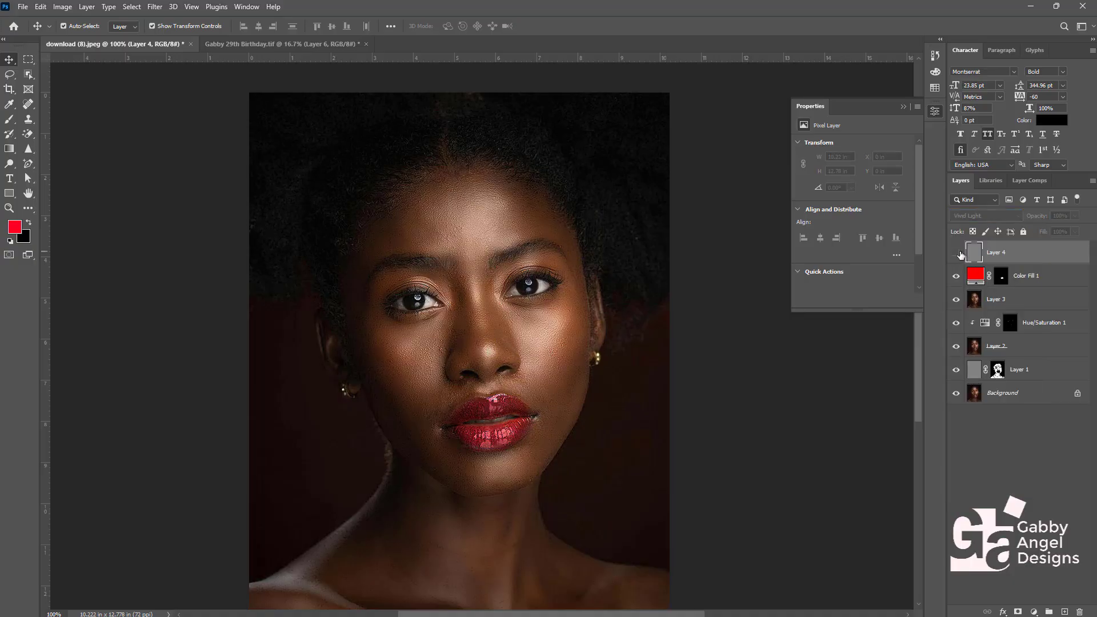
click(957, 253)
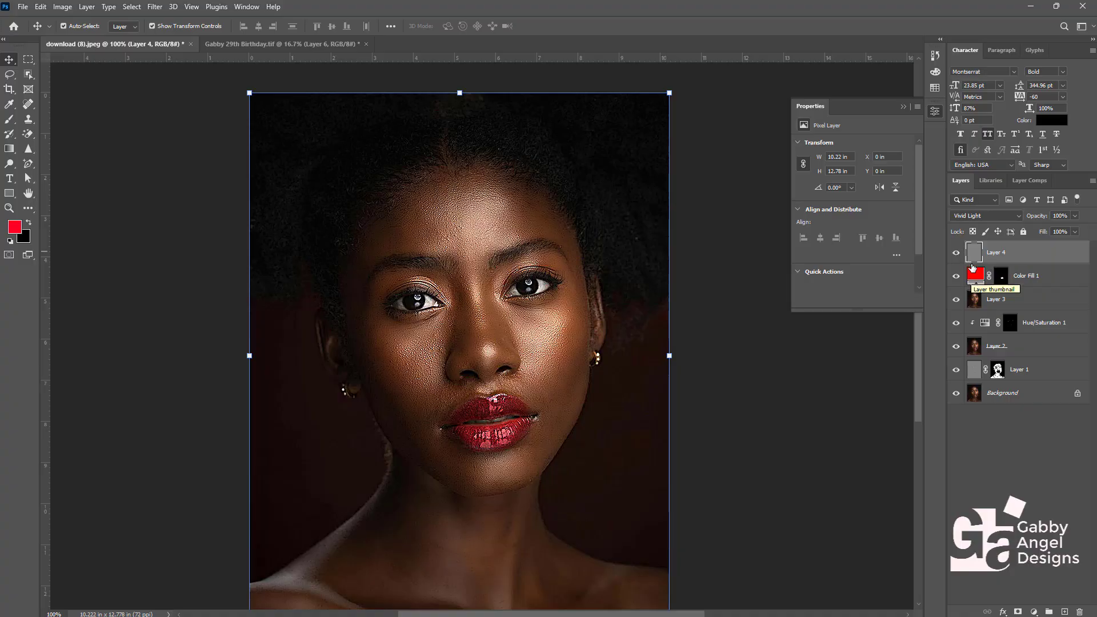
- Try lowering Layer 4's opacity down to 0%, and bring it back to 100%
click(1075, 216)
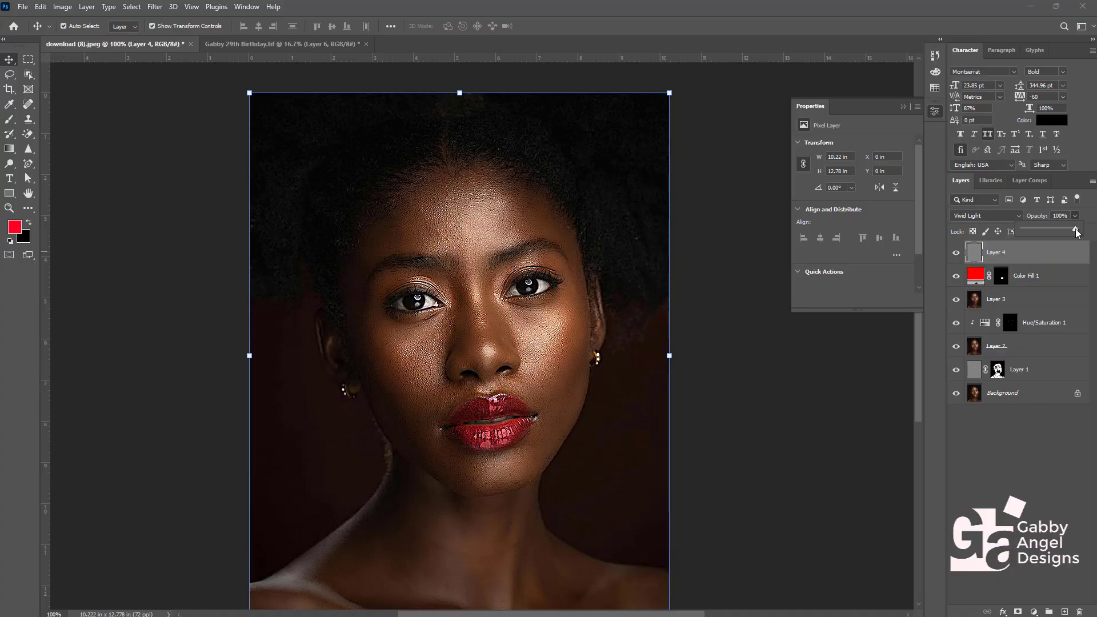
drag(1076, 230, 1064, 232)
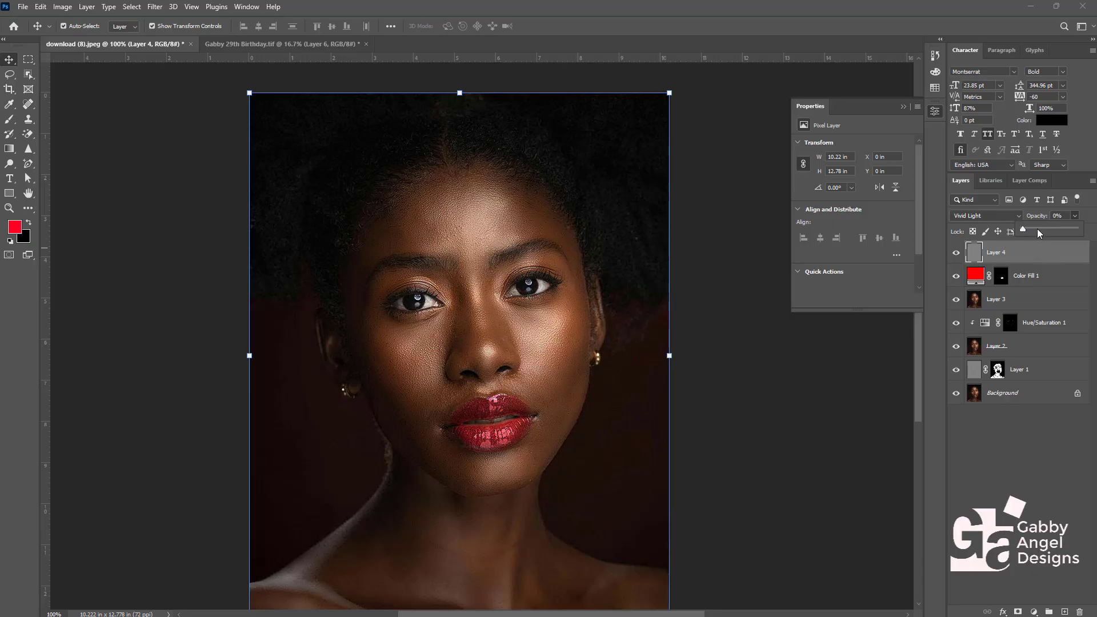
drag(1076, 246, 1080, 247)
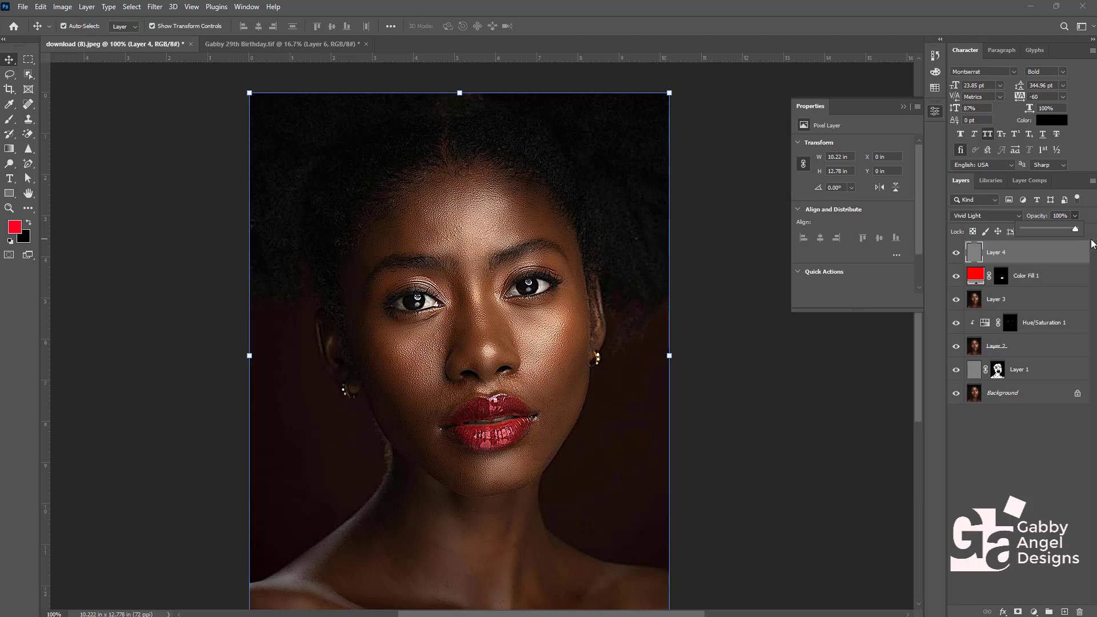
- Group all layers from Layer 4 down to Layer 1 and toggle the group's visibility to compare before and after
shift+click(1023, 374)
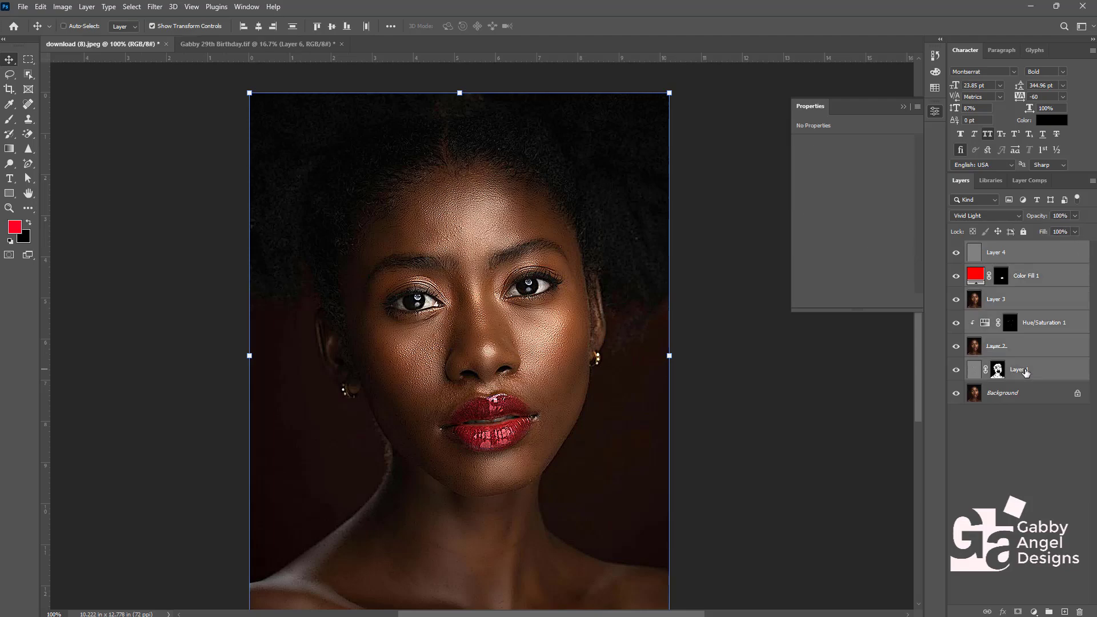
key(ctrl+g)
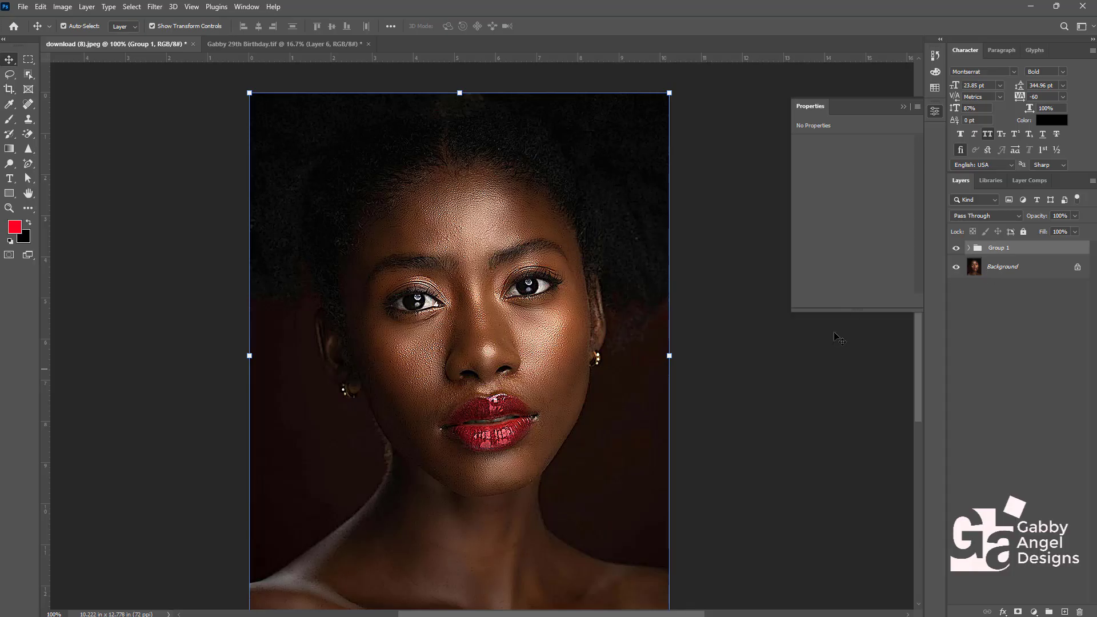
ctrl+click(821, 374)
click(958, 249)
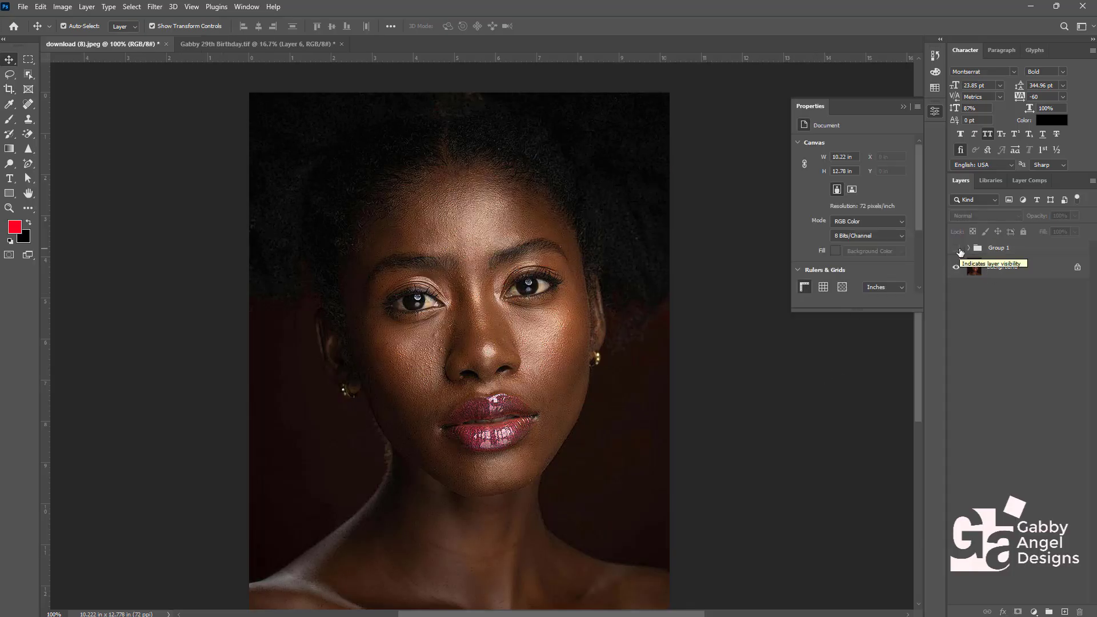
click(958, 249)
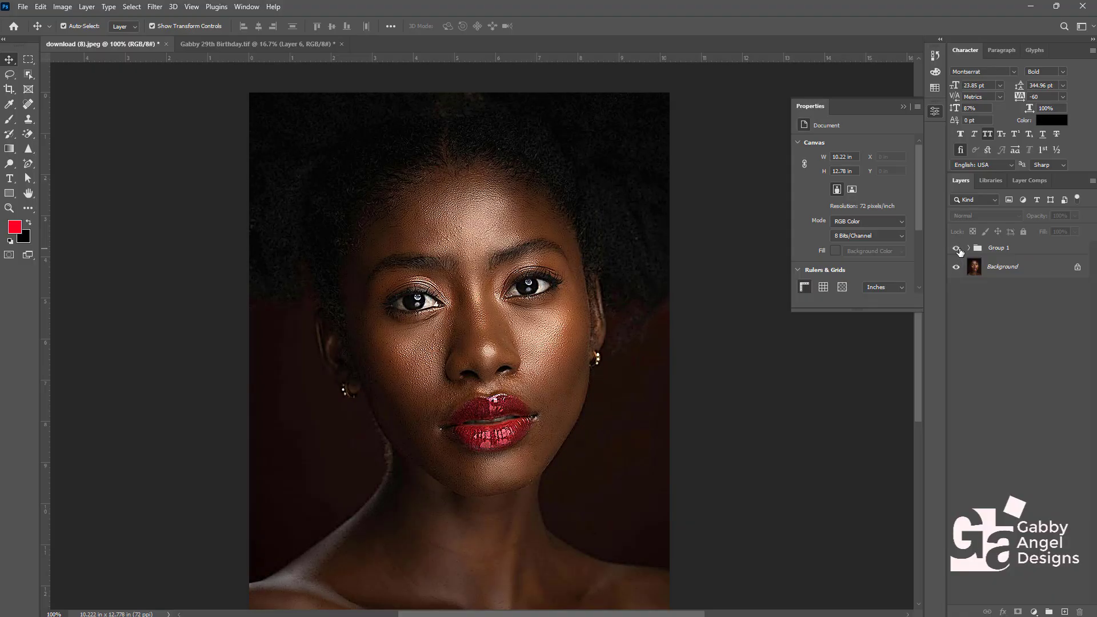